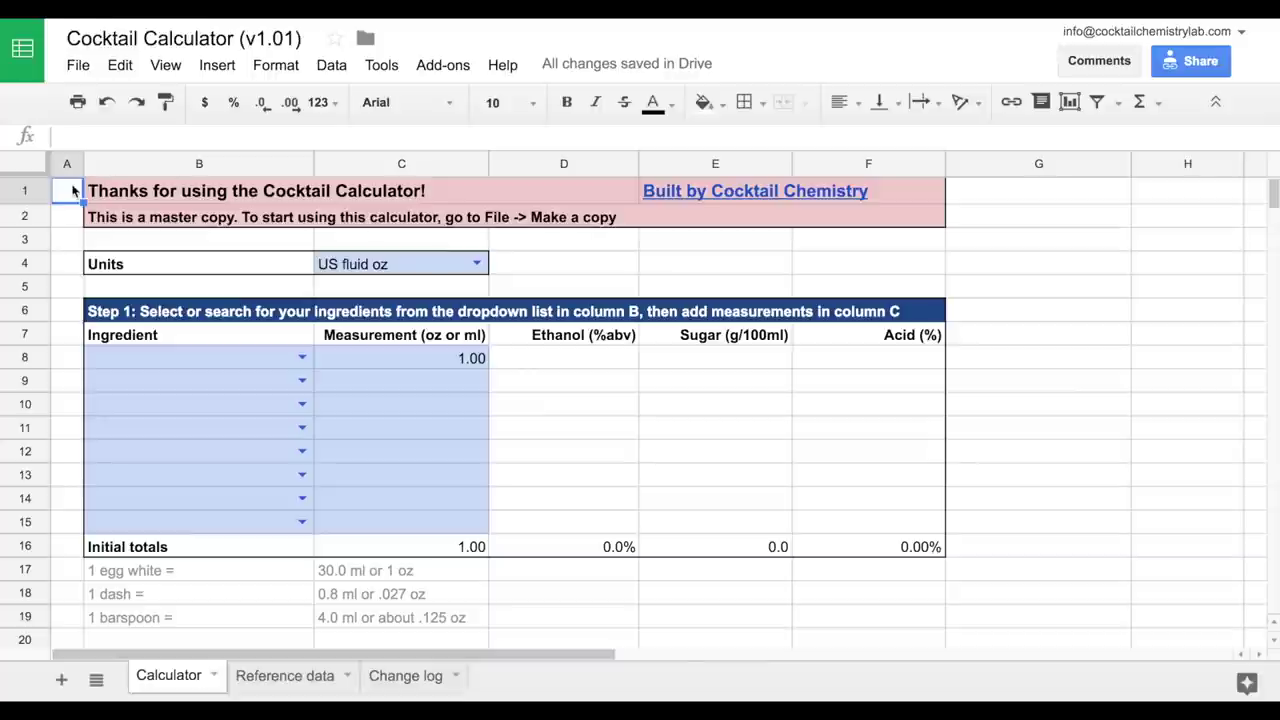
Step: Cancel making a copy of the calculator and keep US fluid oz as the unit
left_click(78, 65)
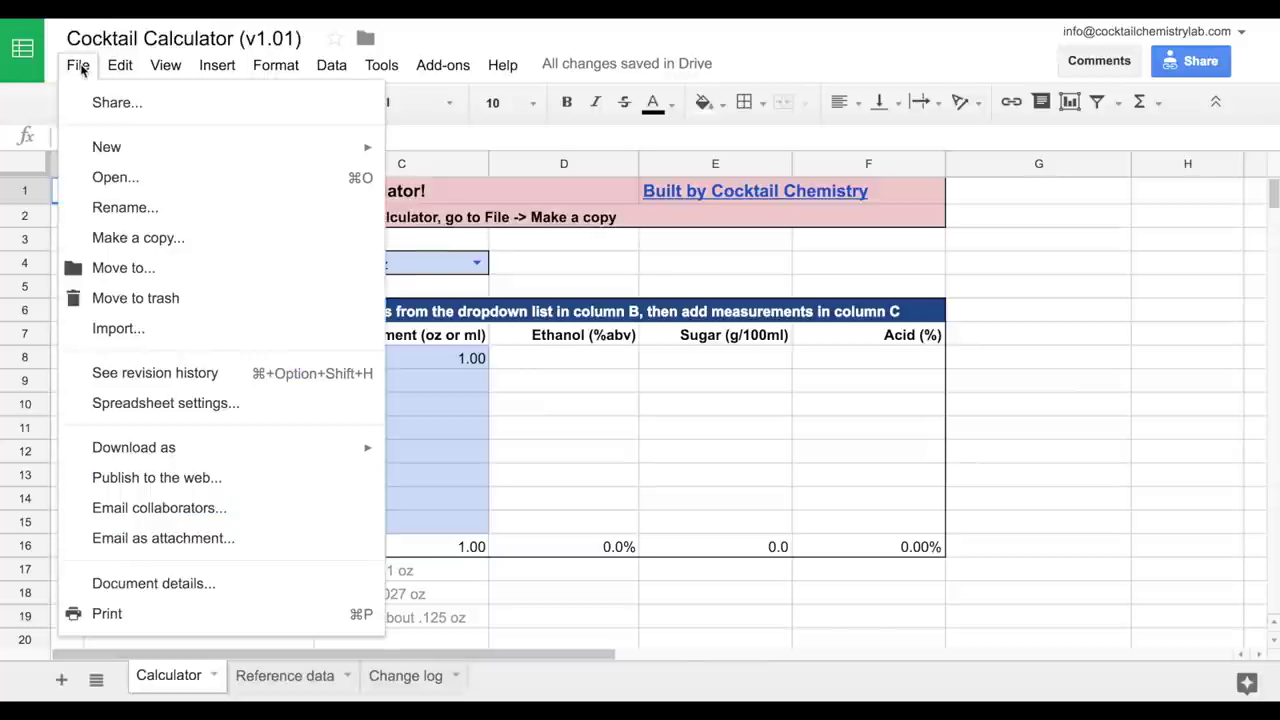
left_click(126, 237)
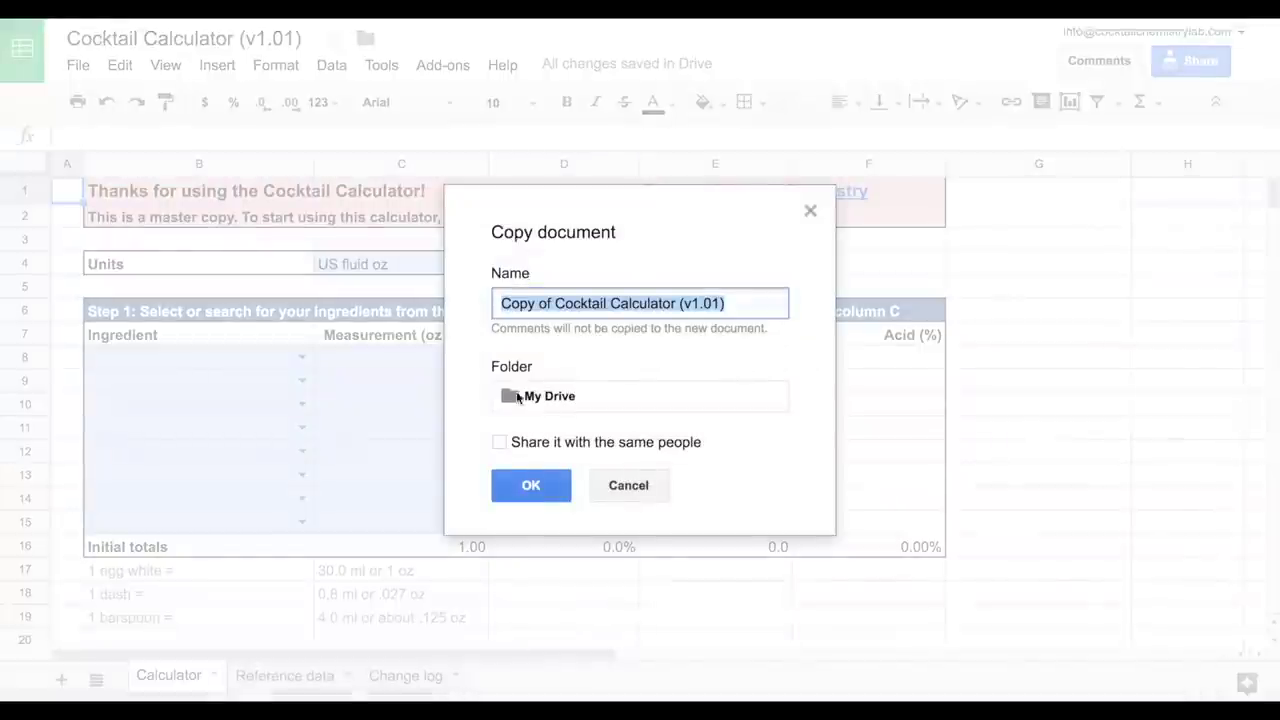
left_click(640, 487)
left_click(533, 258)
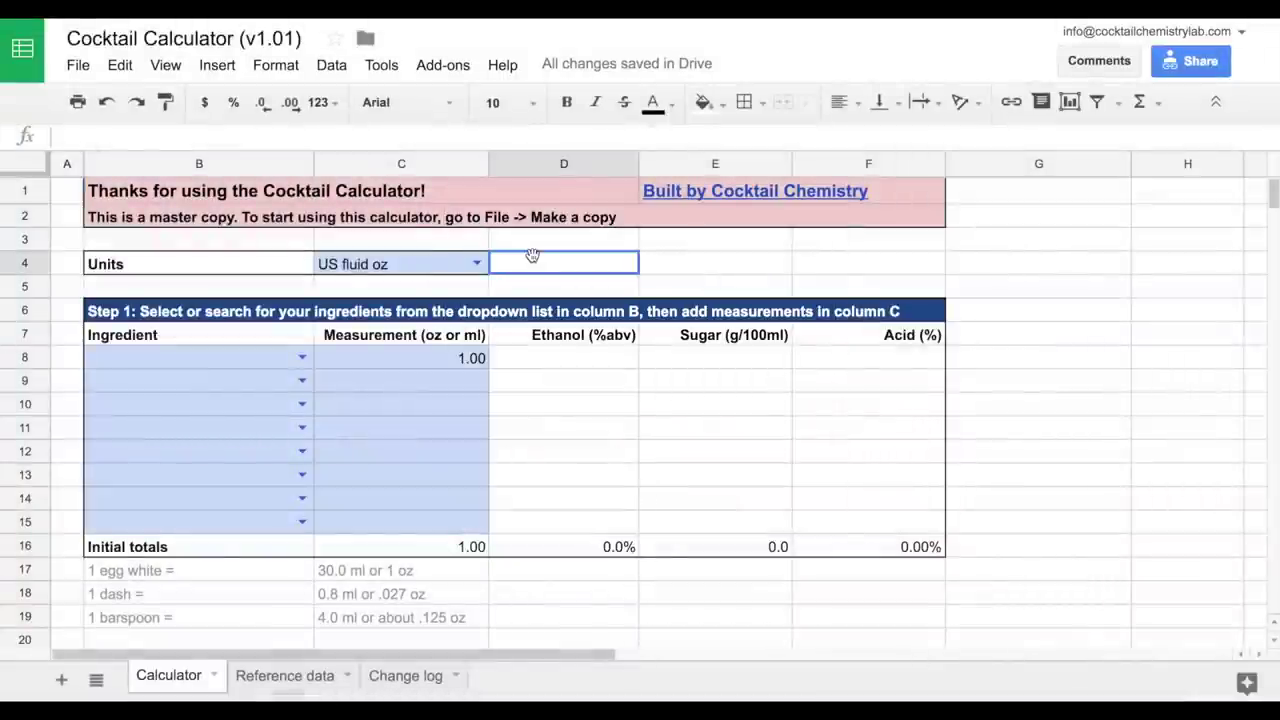
left_click(478, 263)
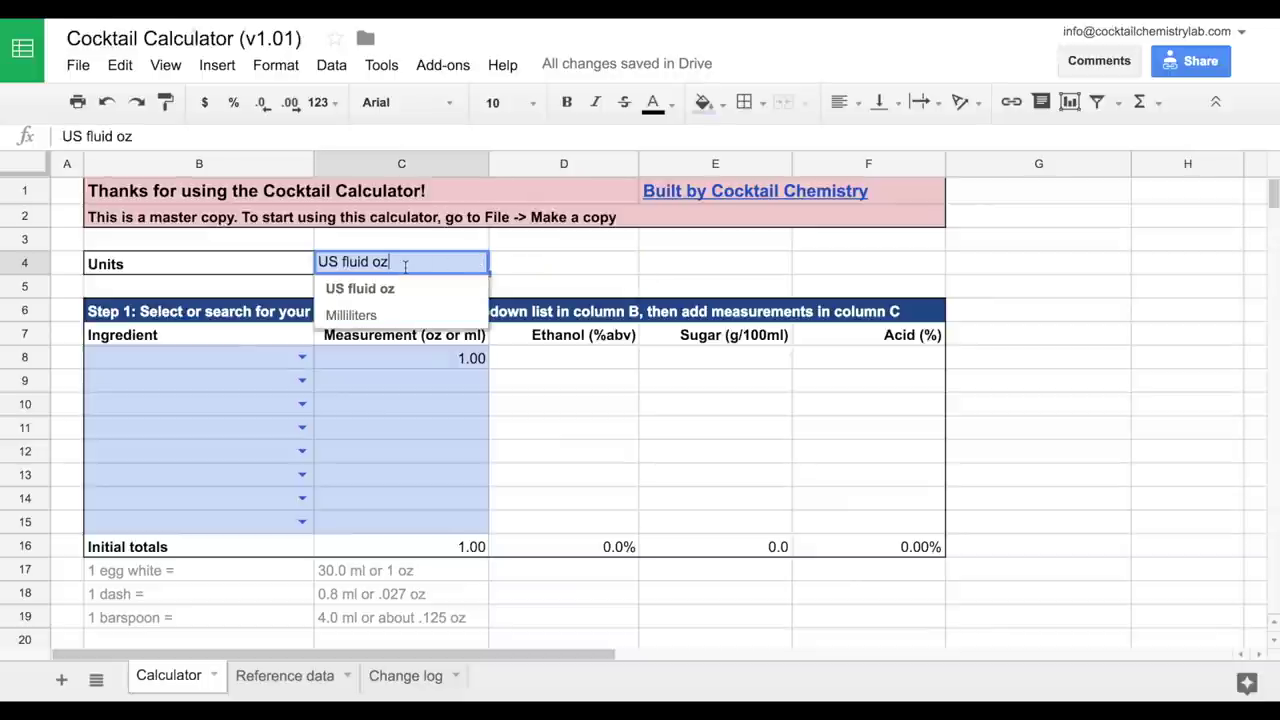
left_click(508, 283)
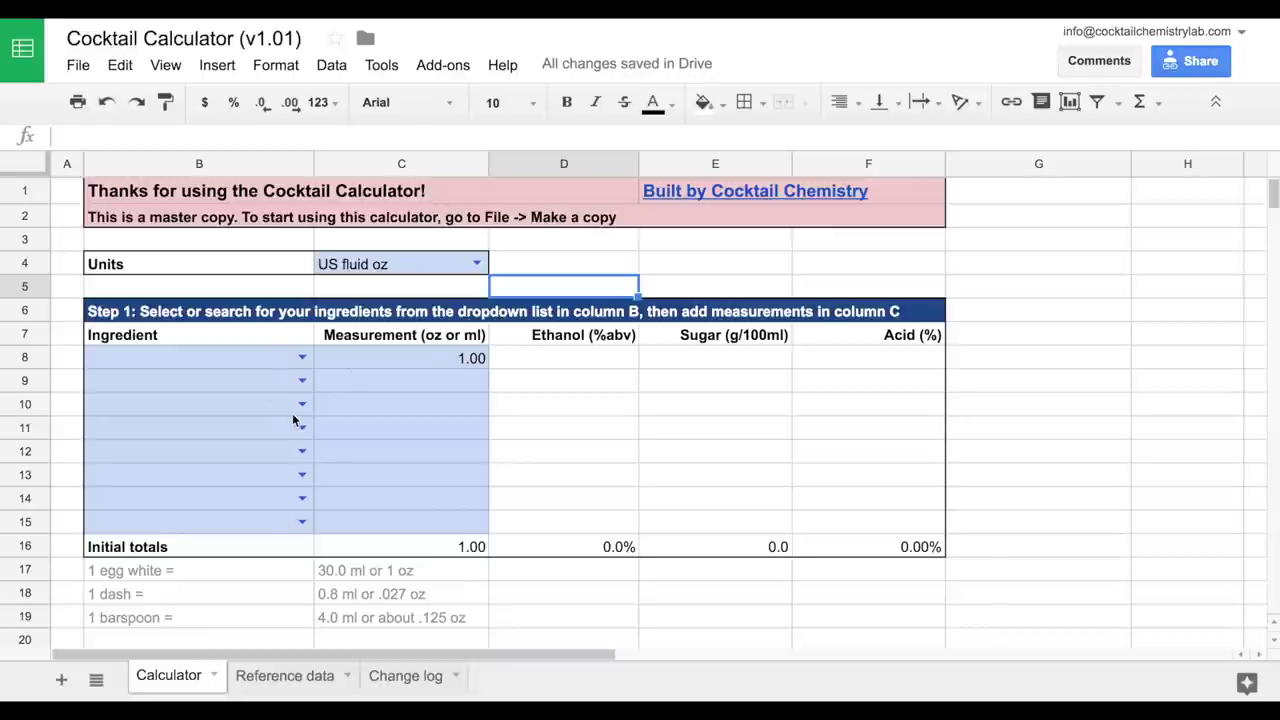
Step: Enter Rum (80 proof) in B8 with 2 oz, then check its Ethanol and Sugar formulas
left_click(429, 355)
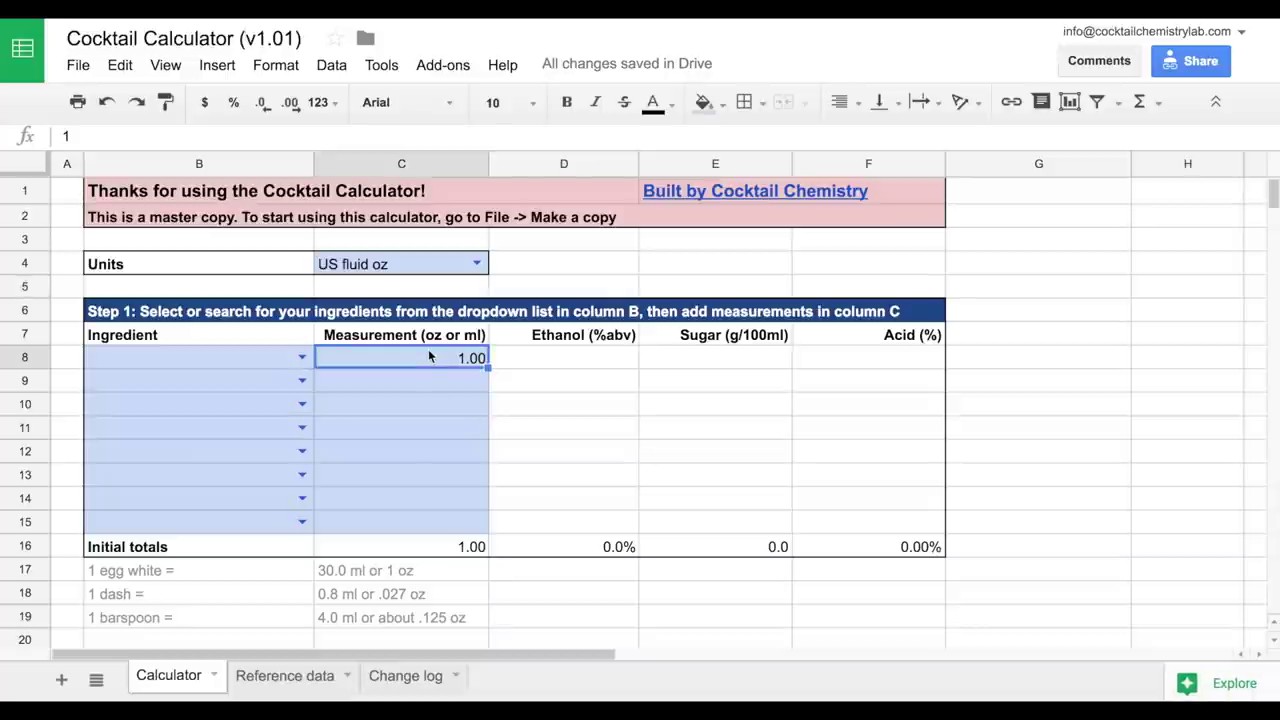
key("Left")
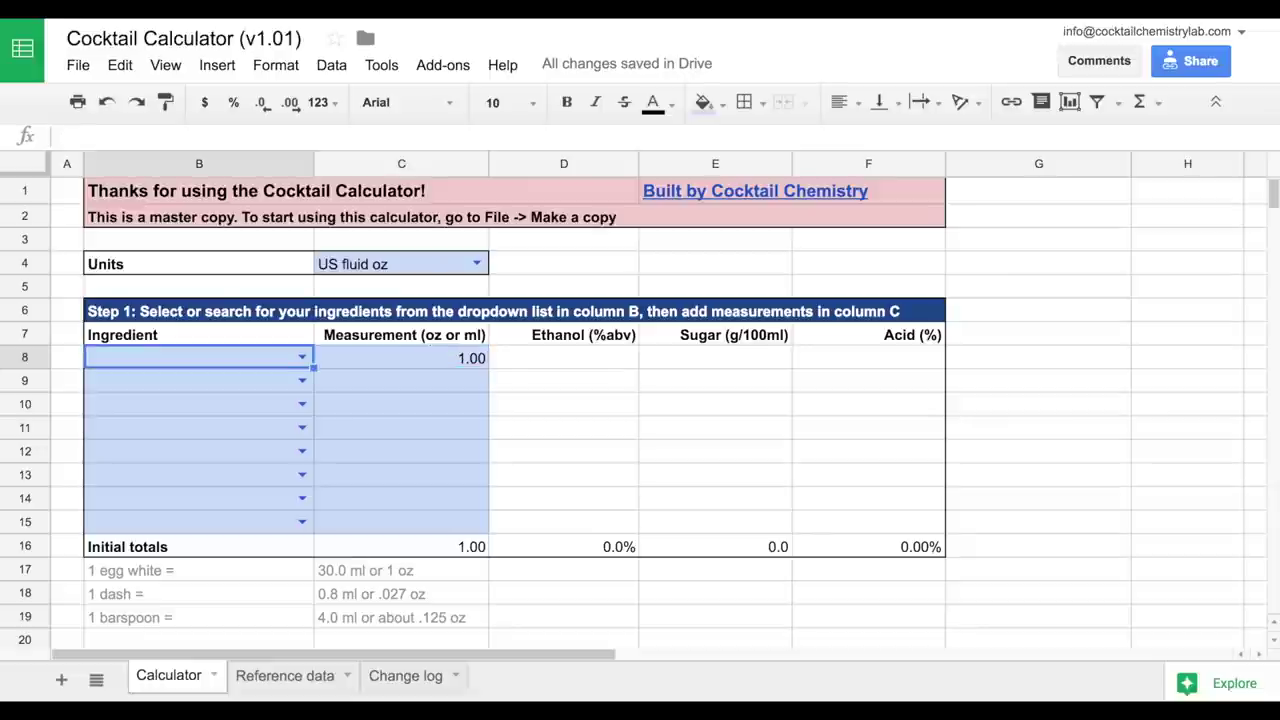
type("rum")
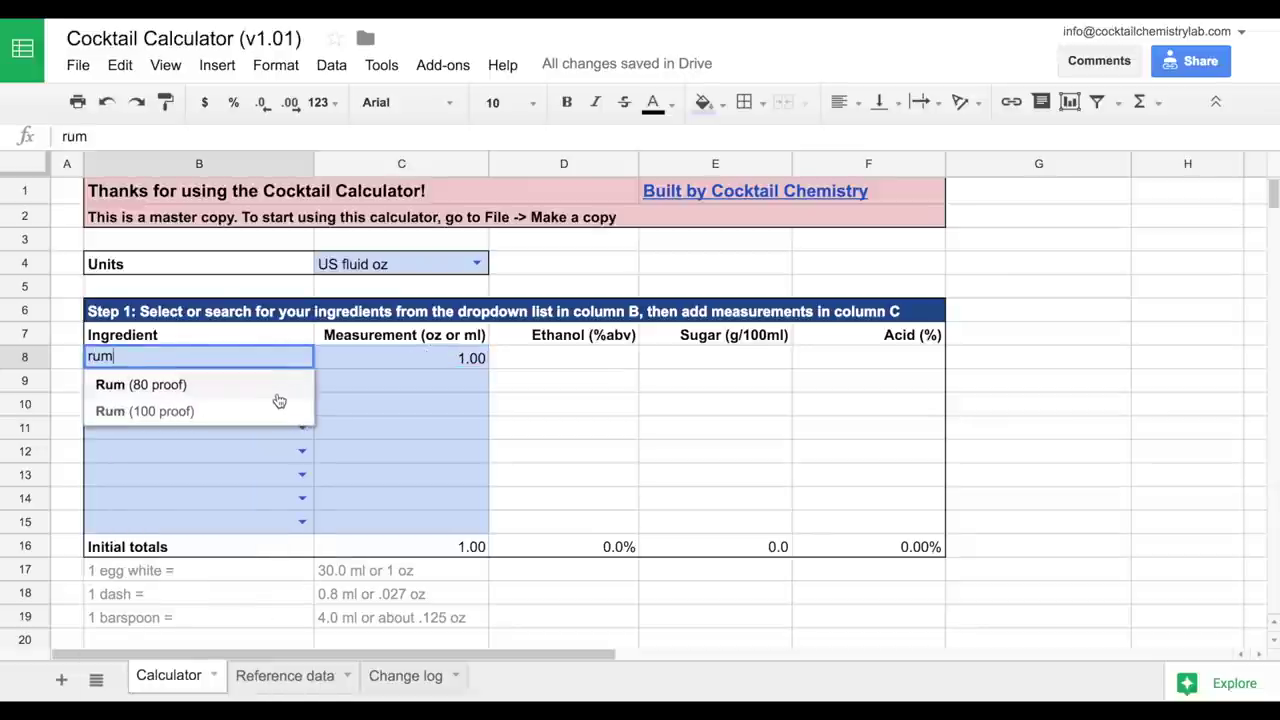
left_click(251, 384)
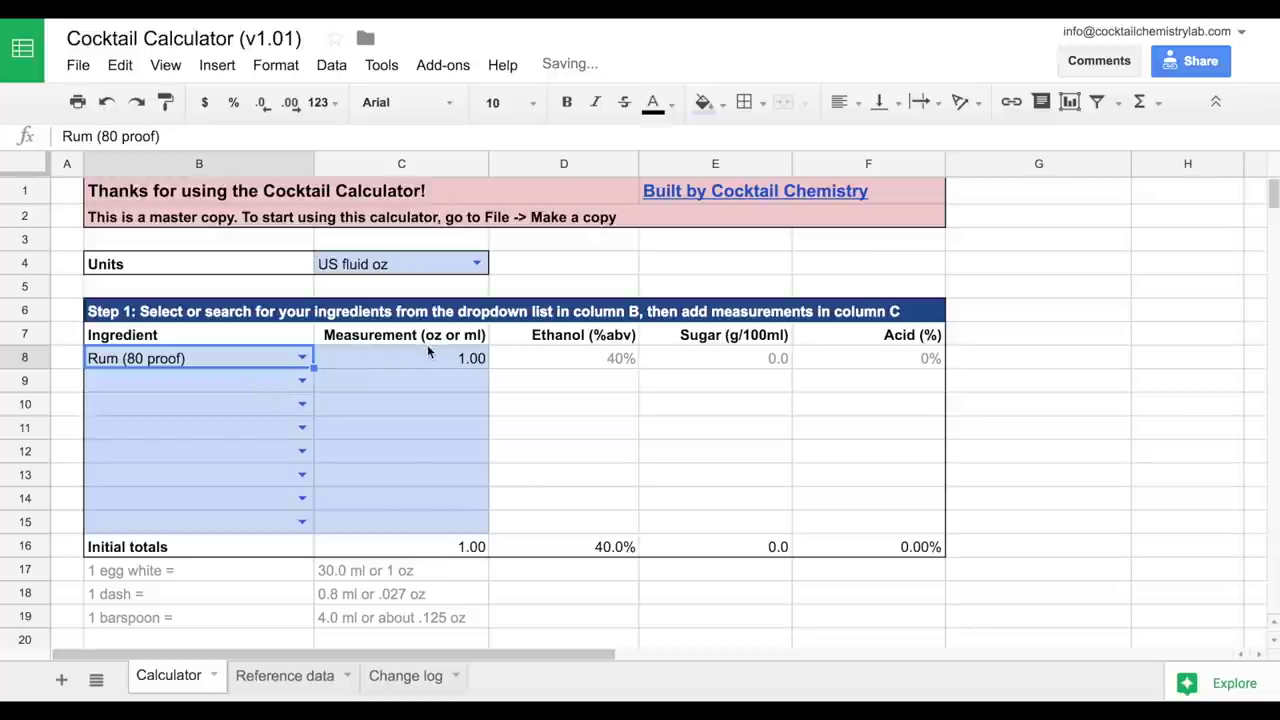
left_click(428, 350)
type("2")
key("Return")
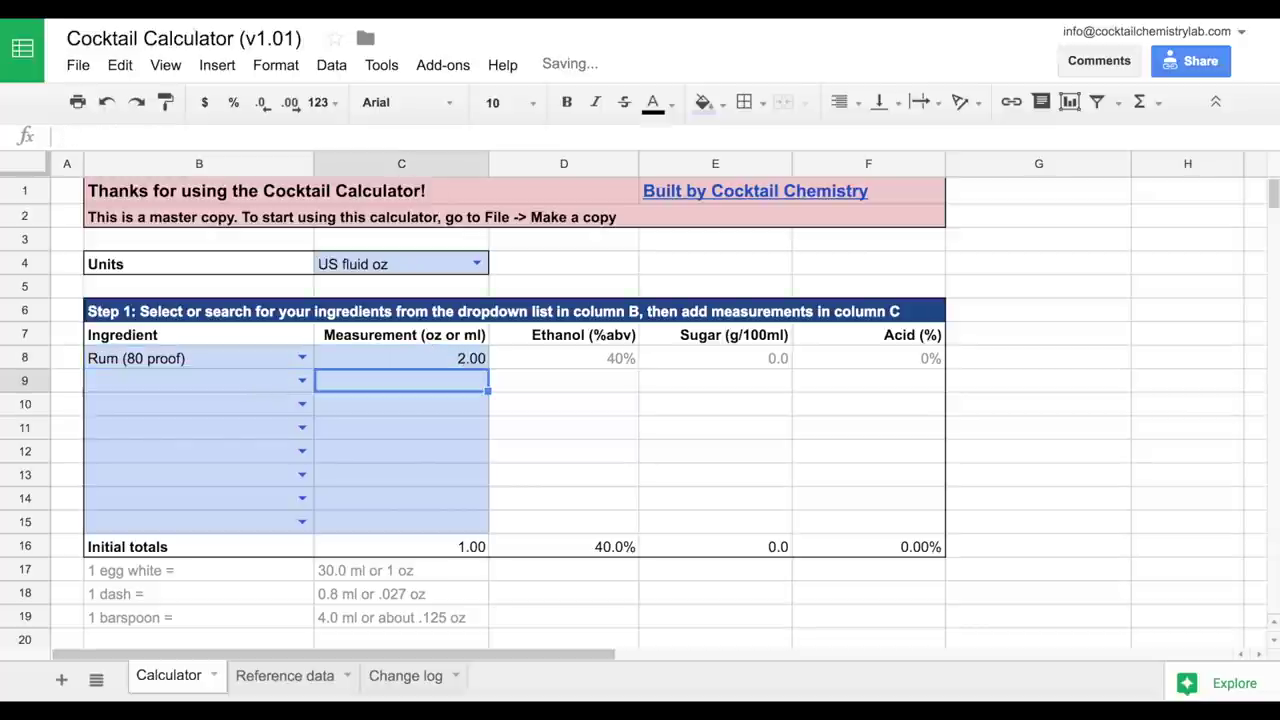
left_click(629, 359)
left_click(670, 364)
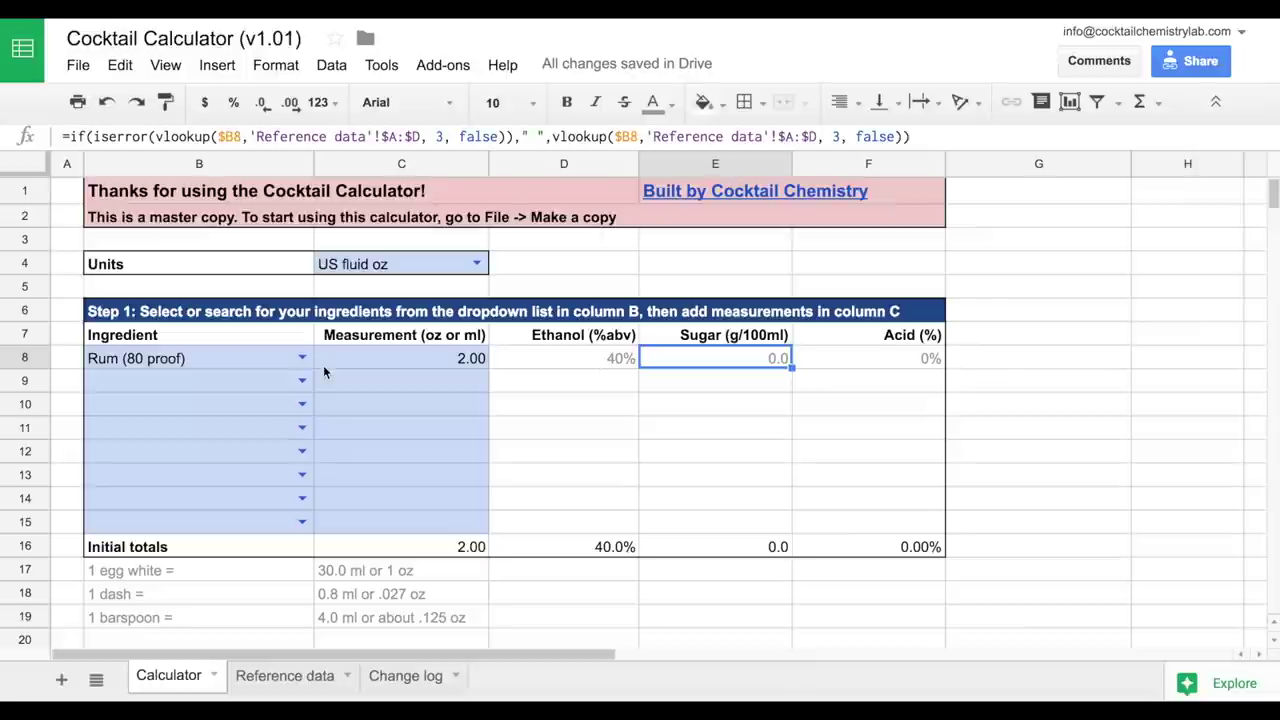
Step: Add Lime juice in B9 with 0.75 oz and check its Acid and Ethanol formulas
left_click(630, 430)
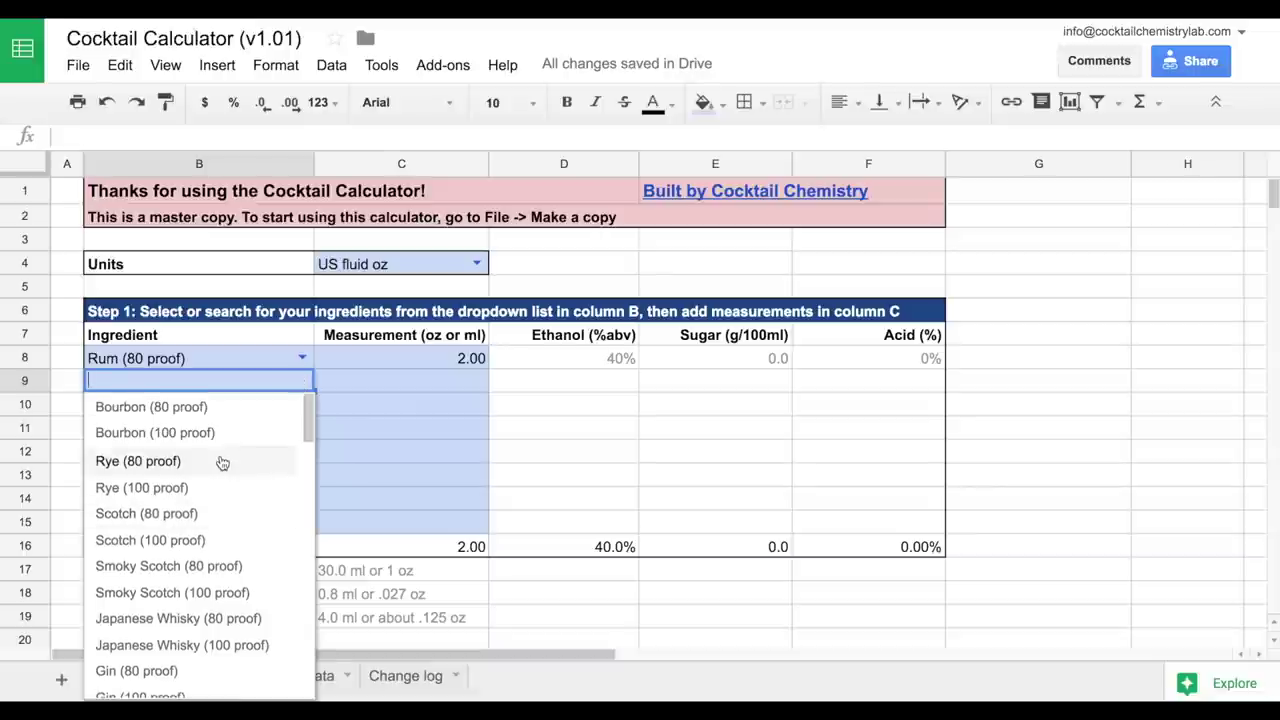
type("li")
left_click(170, 418)
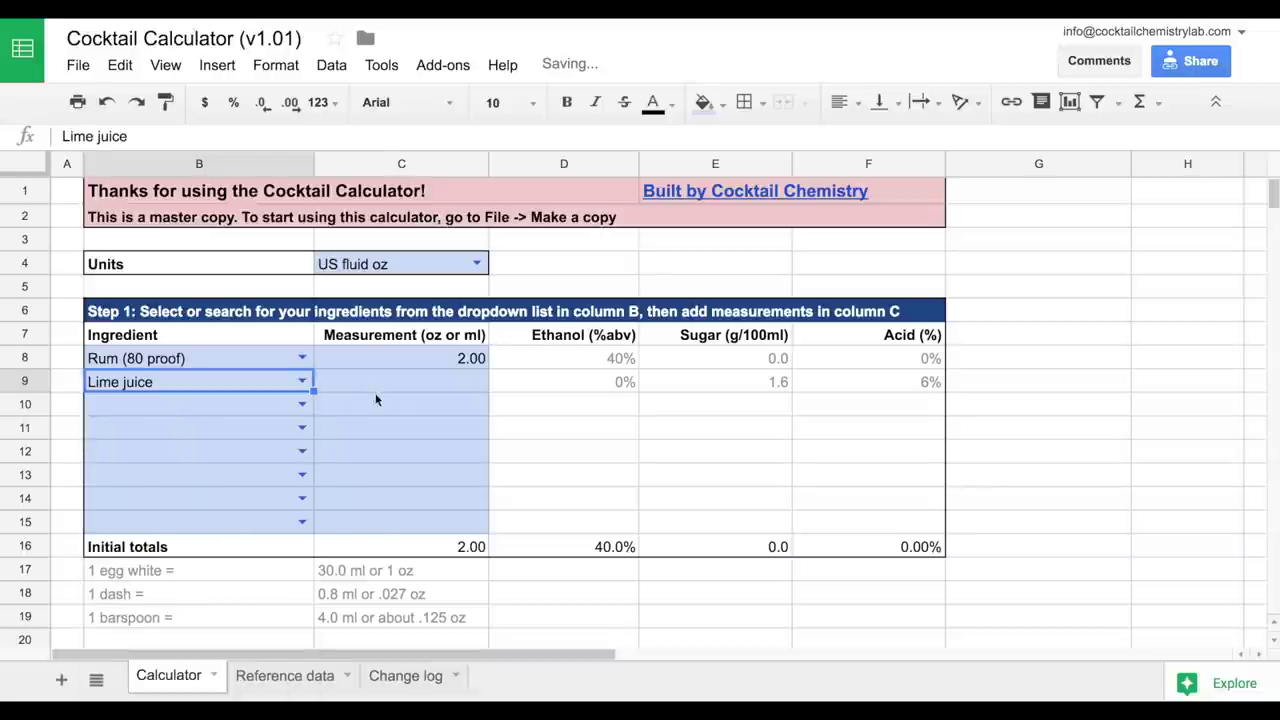
left_click(385, 386)
type(".")
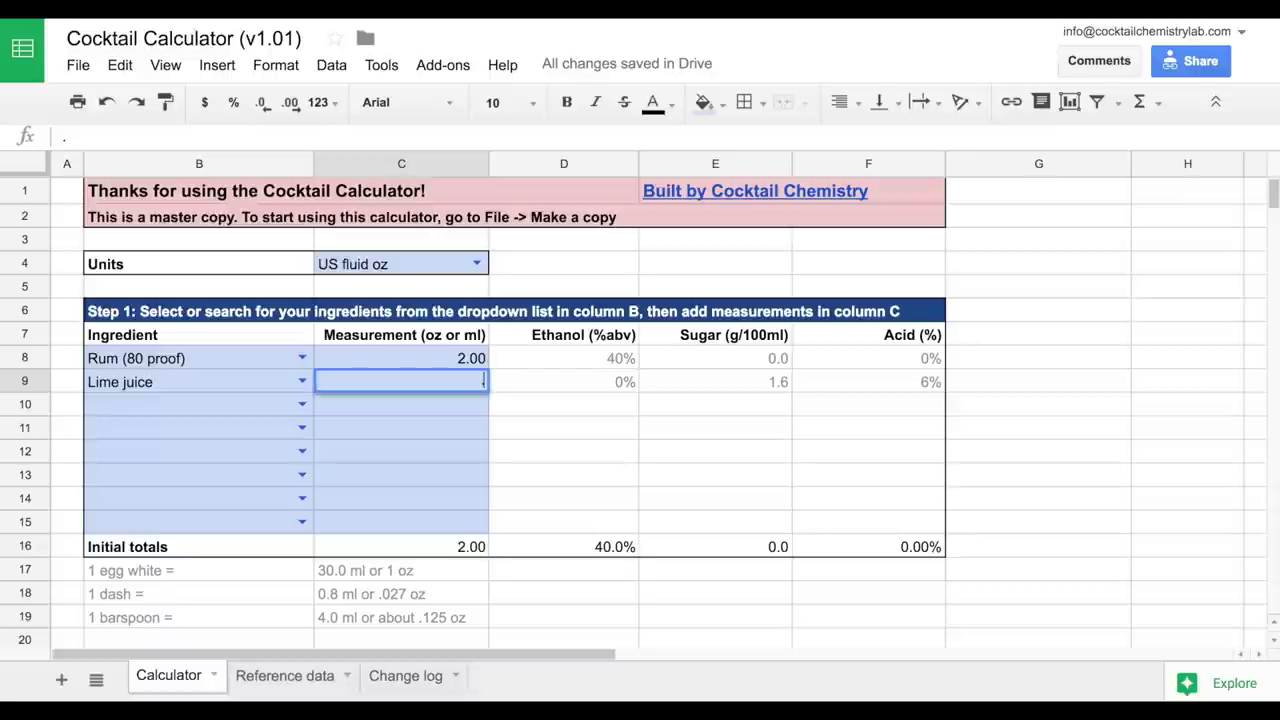
type("75")
key("Return")
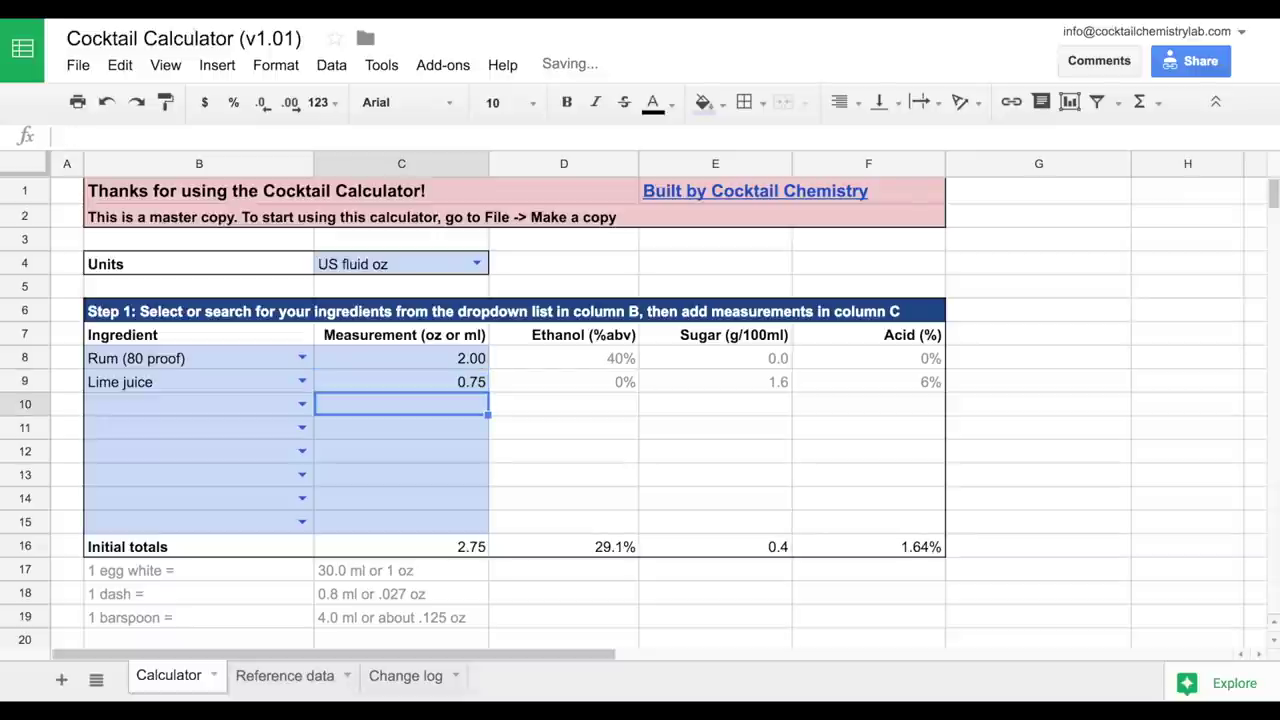
left_click(889, 391)
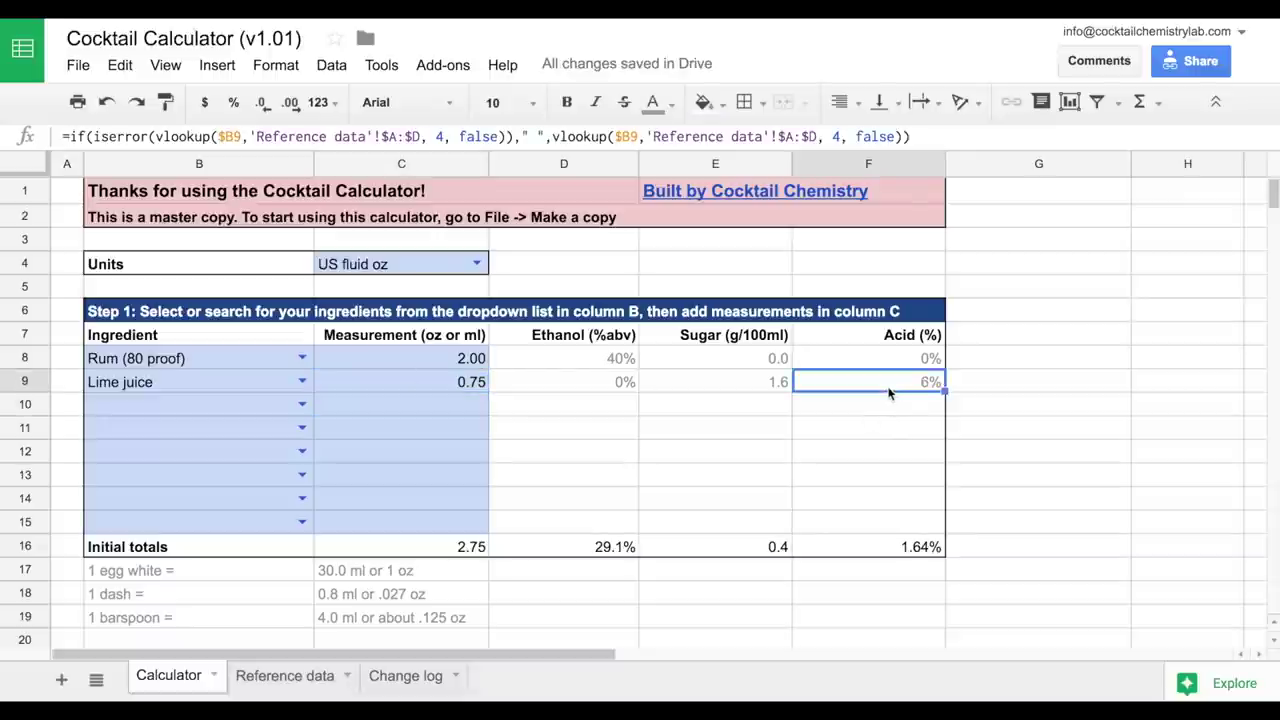
left_click(546, 407)
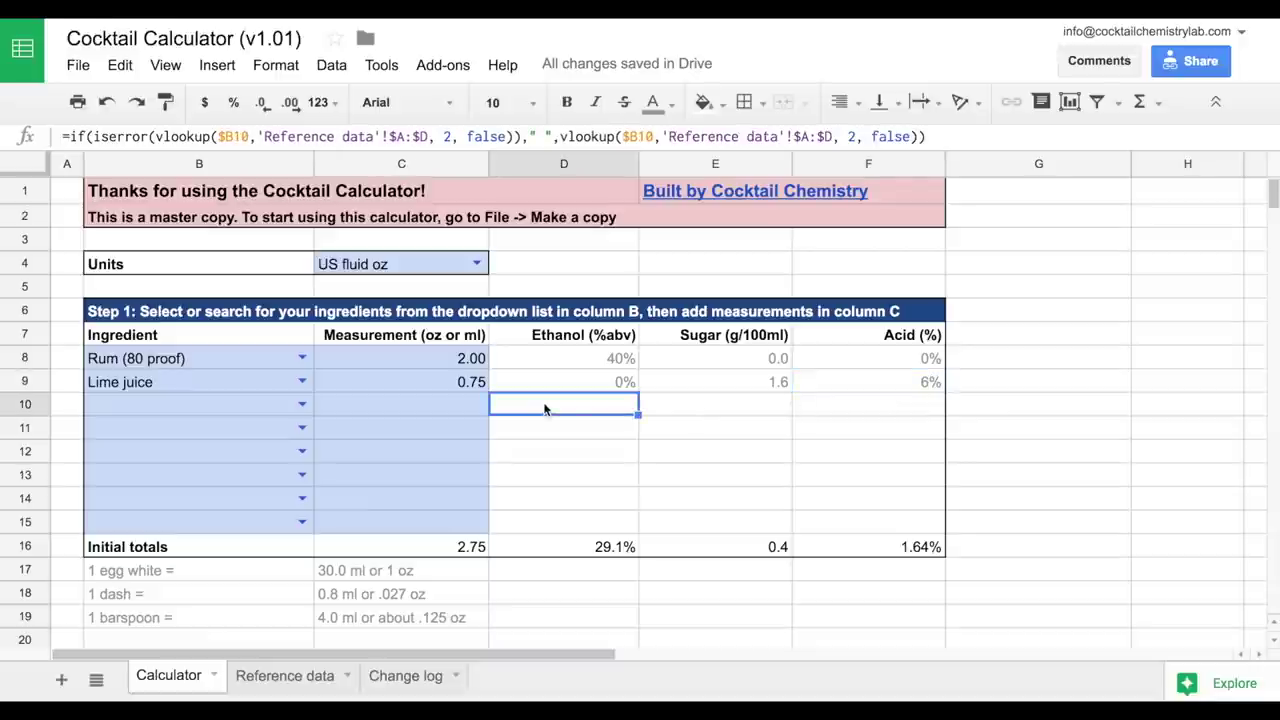
Step: Add Simple syrup as the third ingredient in B10 with 1 oz
key("Left")
key("Left")
key("Left")
key("Right")
type("si")
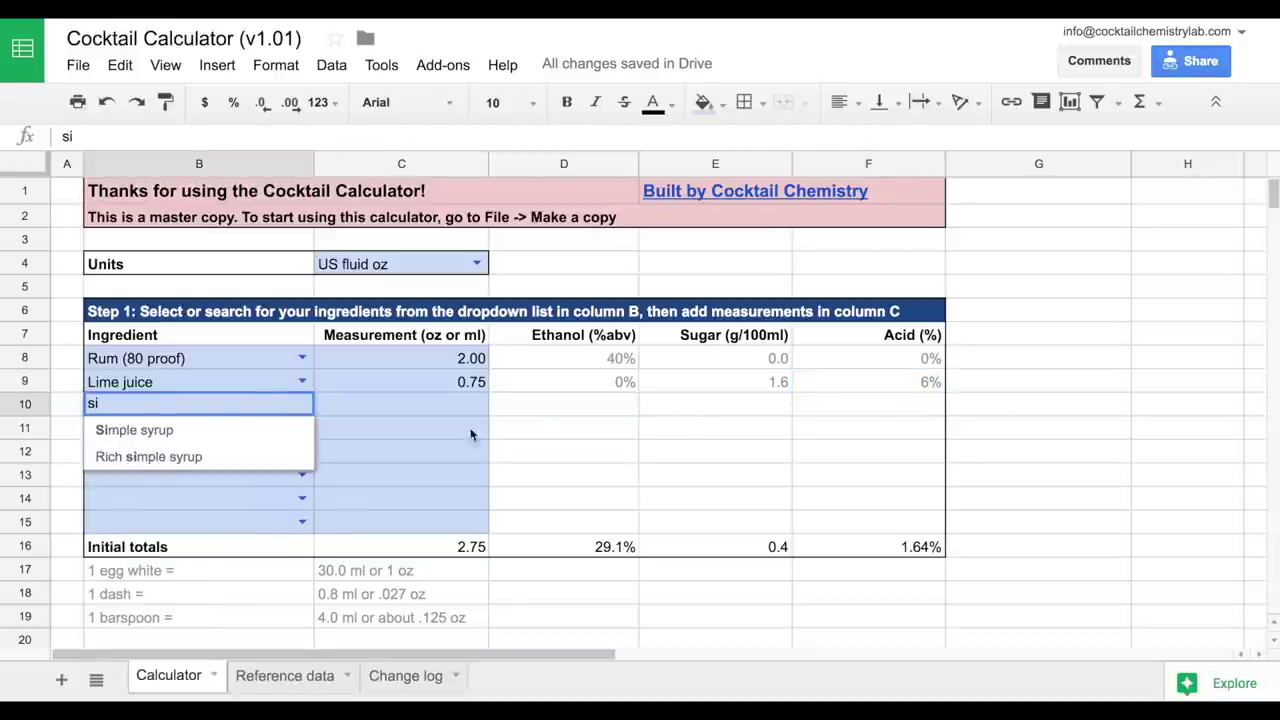
key("Tab")
type("1")
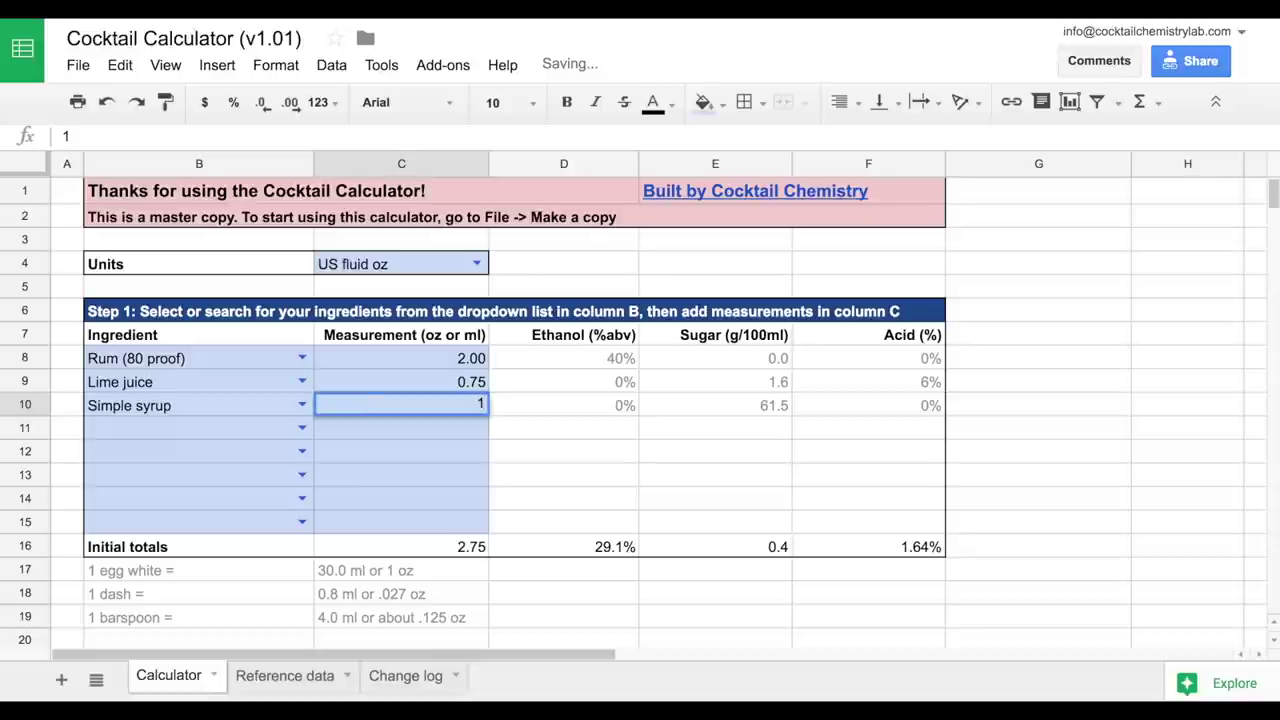
key("Return")
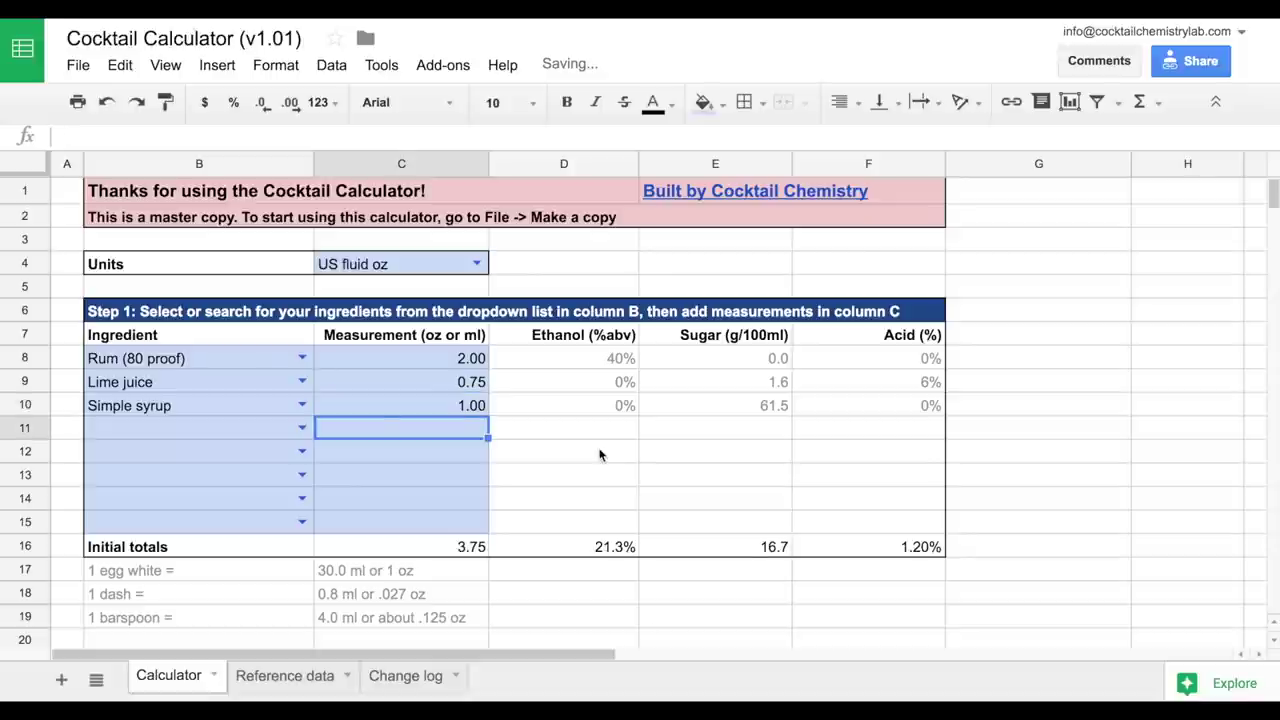
Step: Check the C16 and D16 total formulas, then open the Shaken Type dropdown in C22
left_click(448, 553)
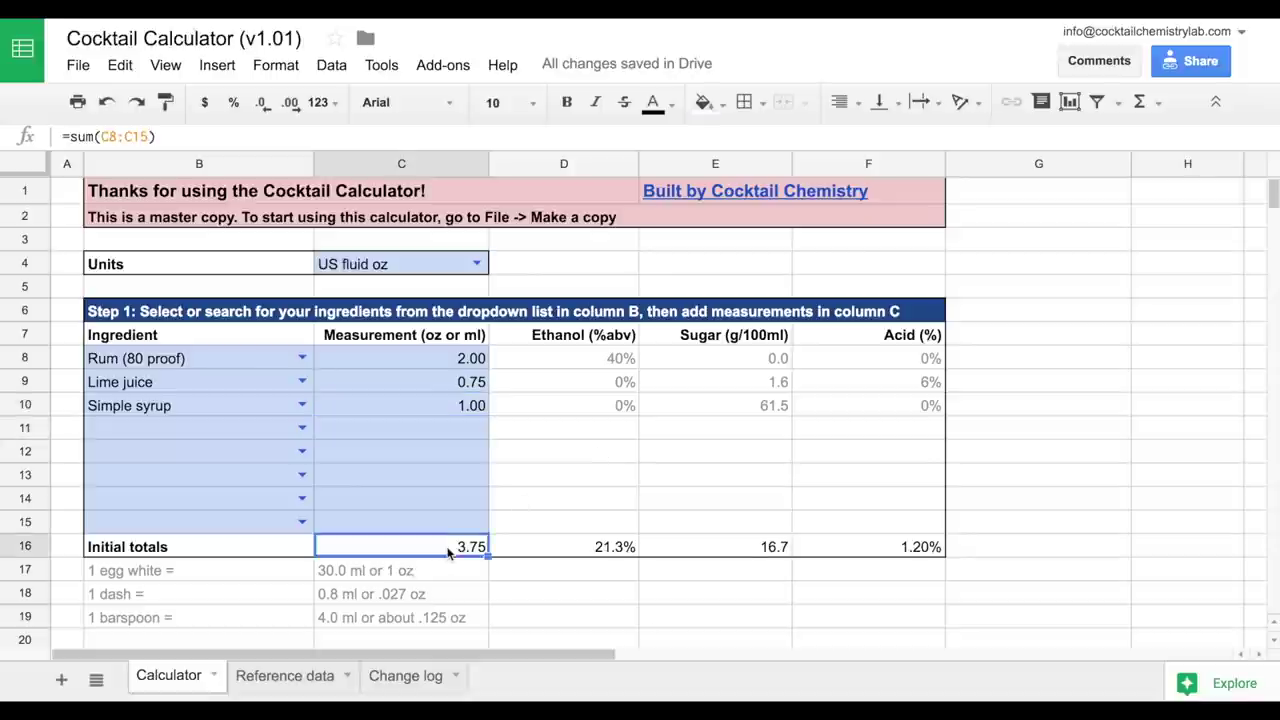
left_click(570, 552)
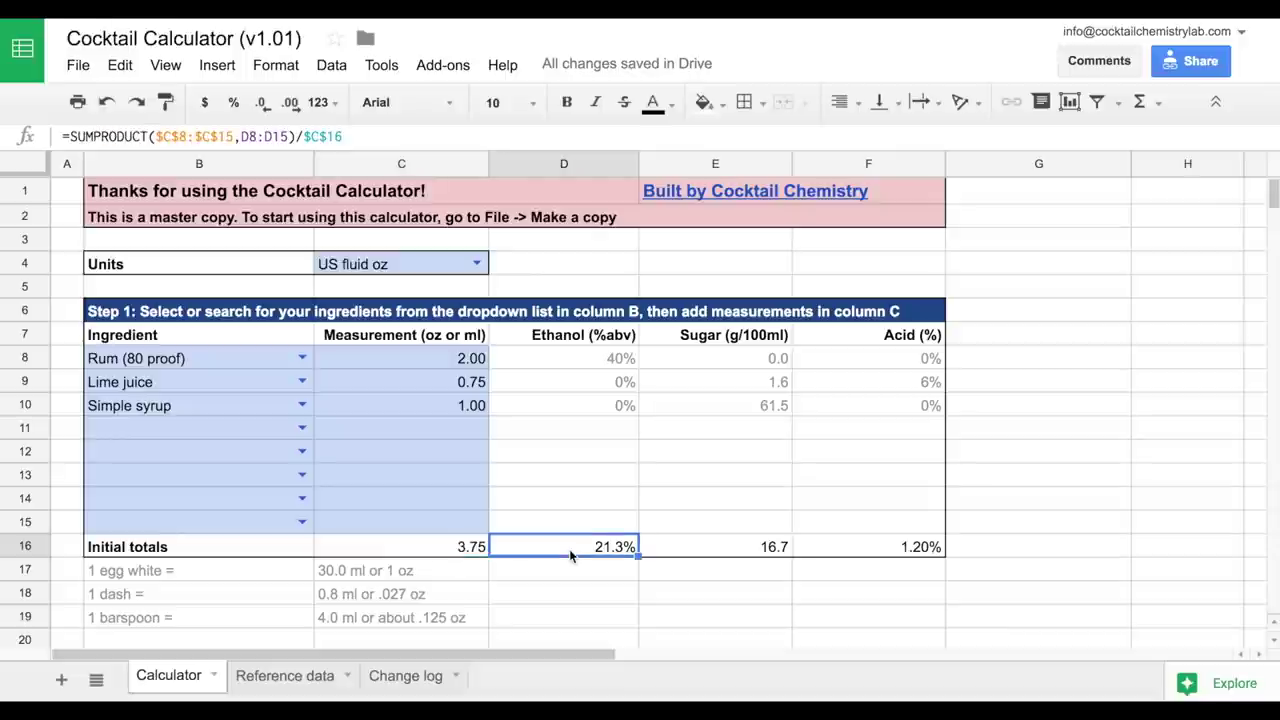
left_click(724, 530)
scroll(688, 560, "down", 1)
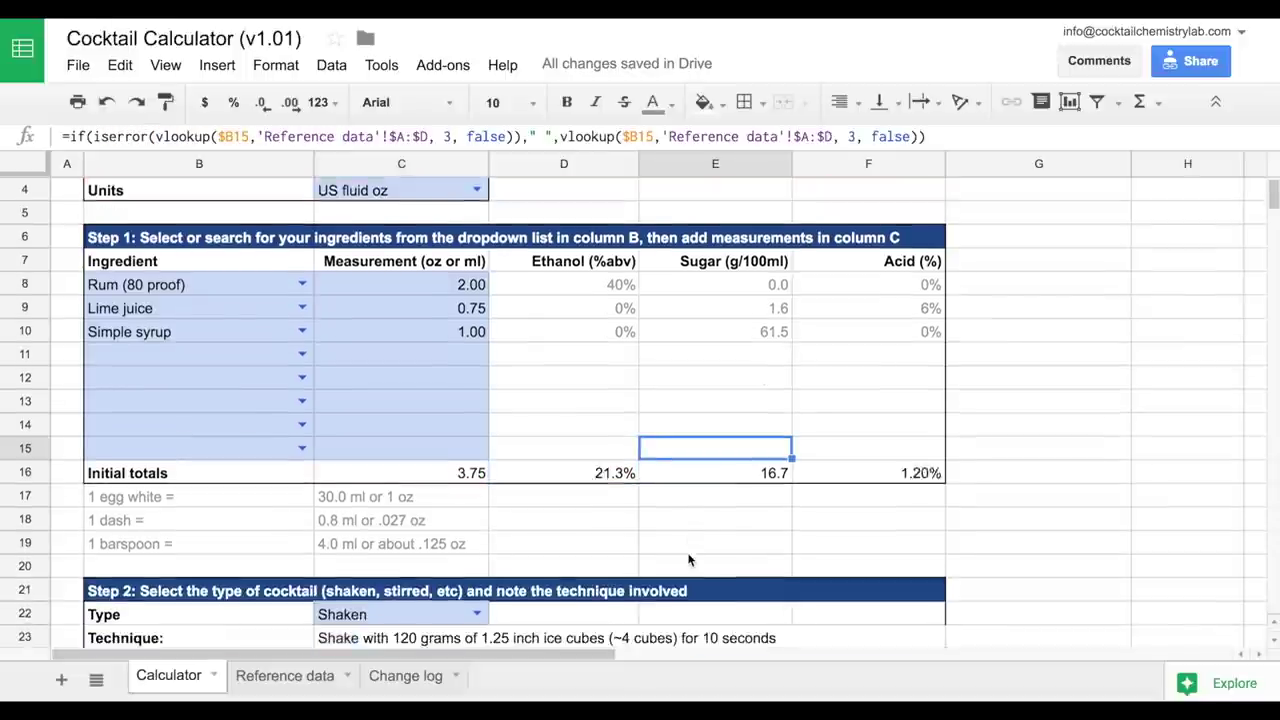
scroll(688, 560, "down", 1)
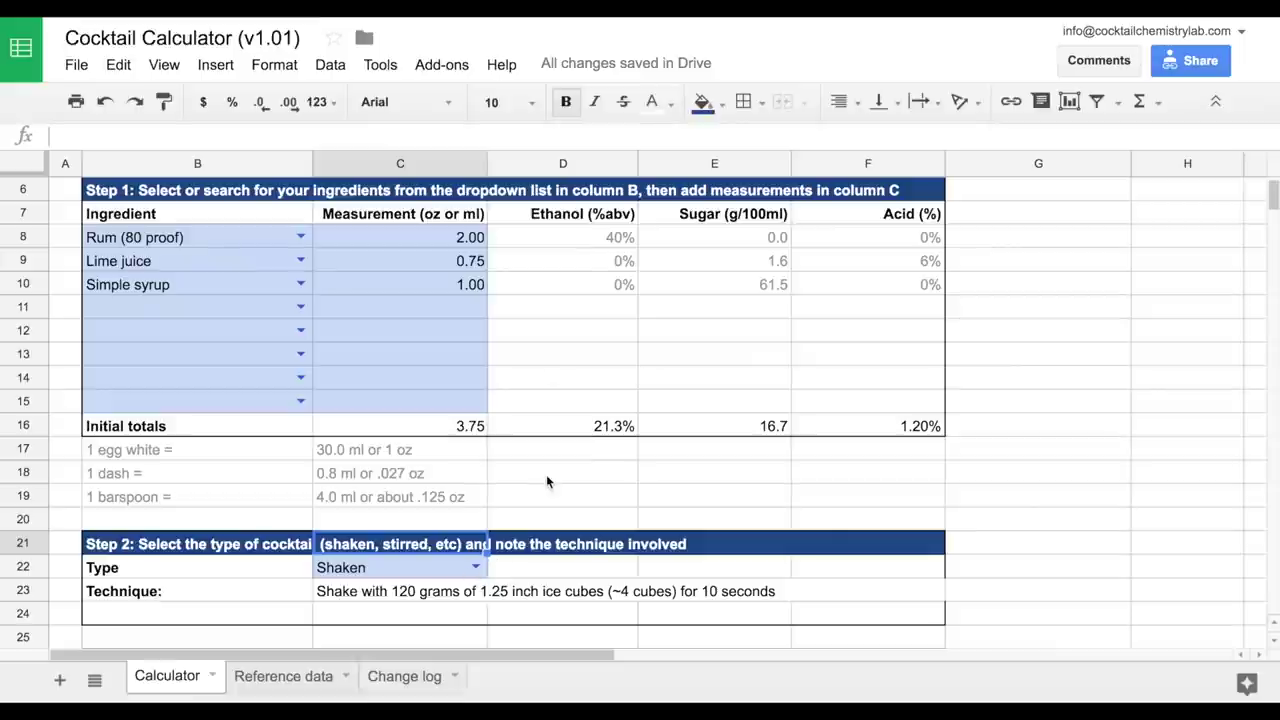
left_click(463, 568)
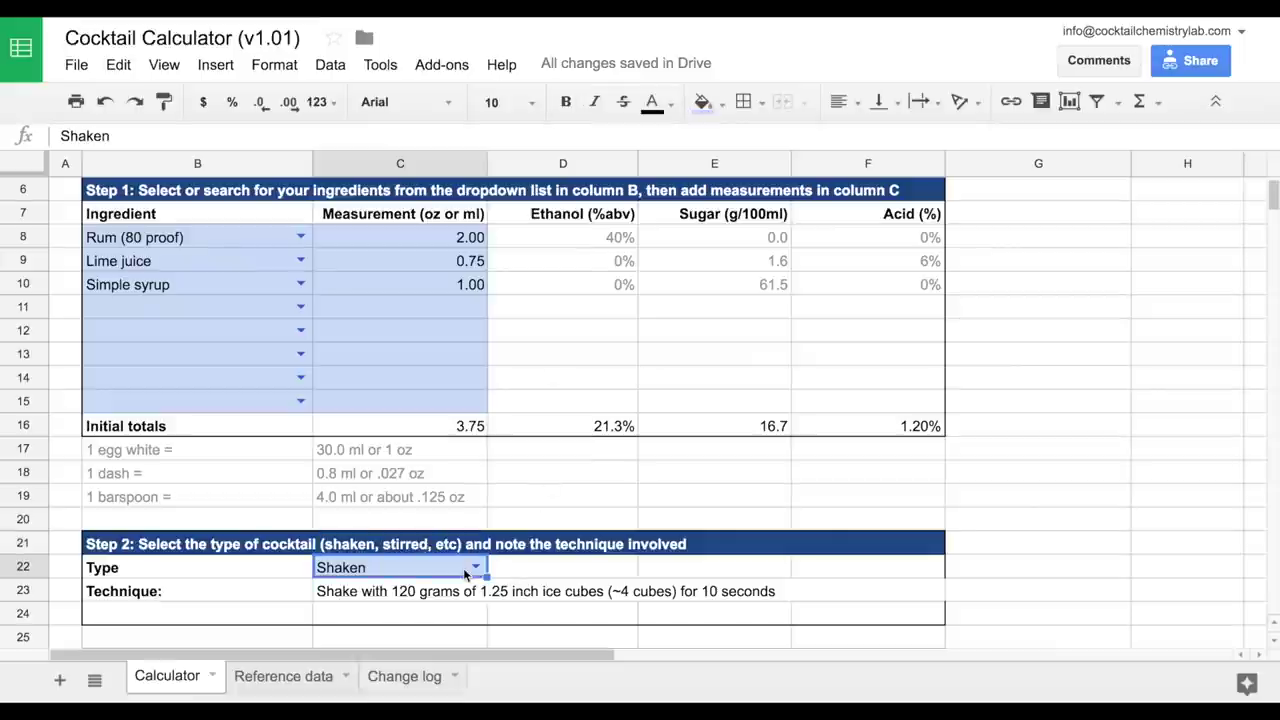
double_click(470, 567)
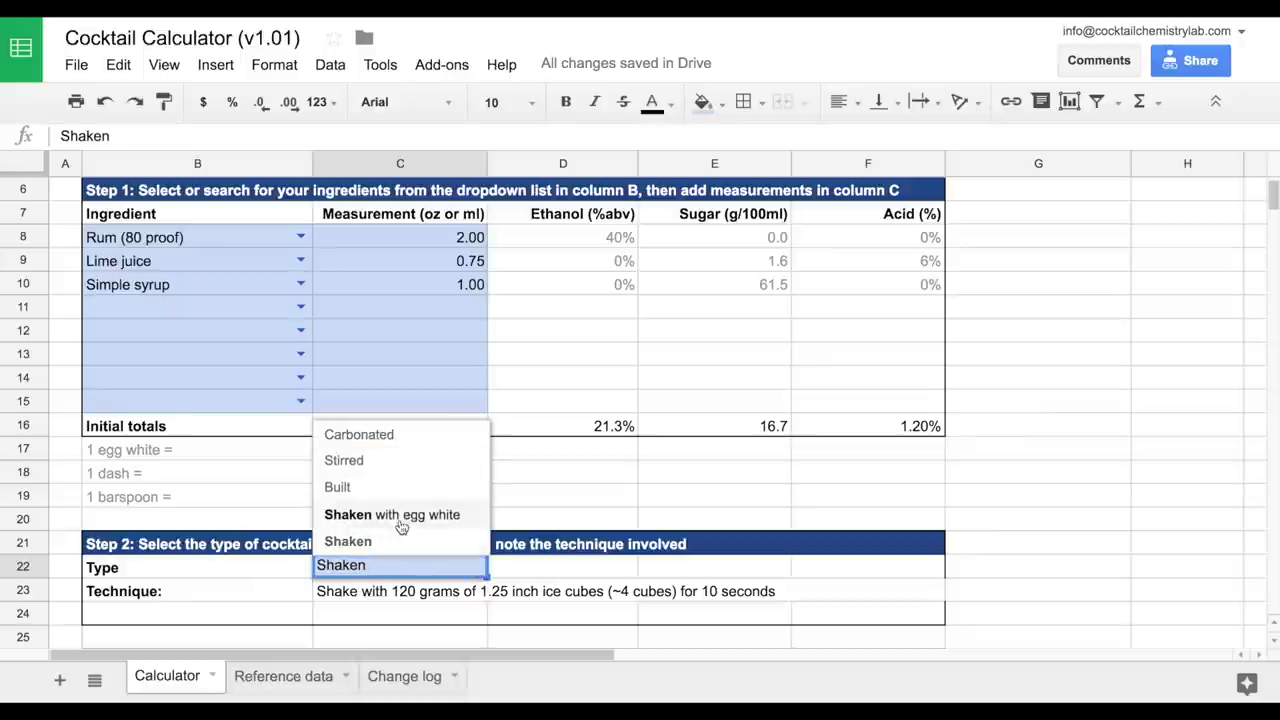
left_click(507, 565)
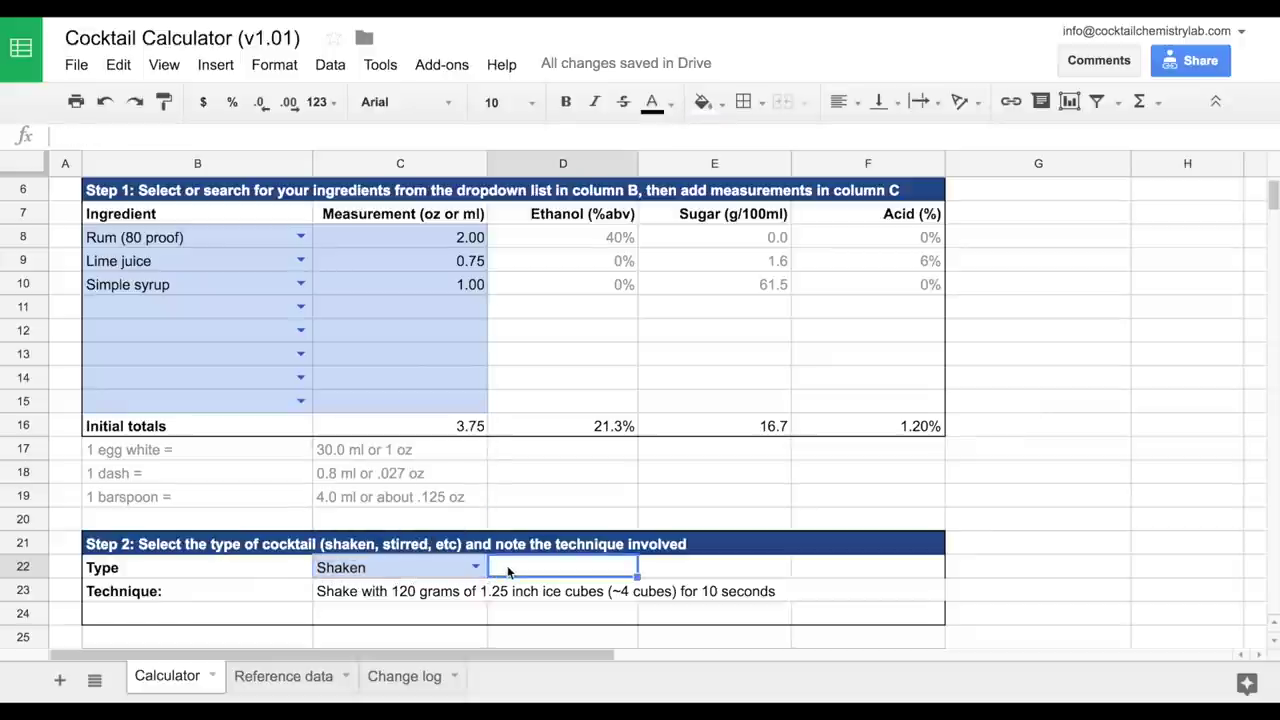
scroll(507, 565, "down", 5)
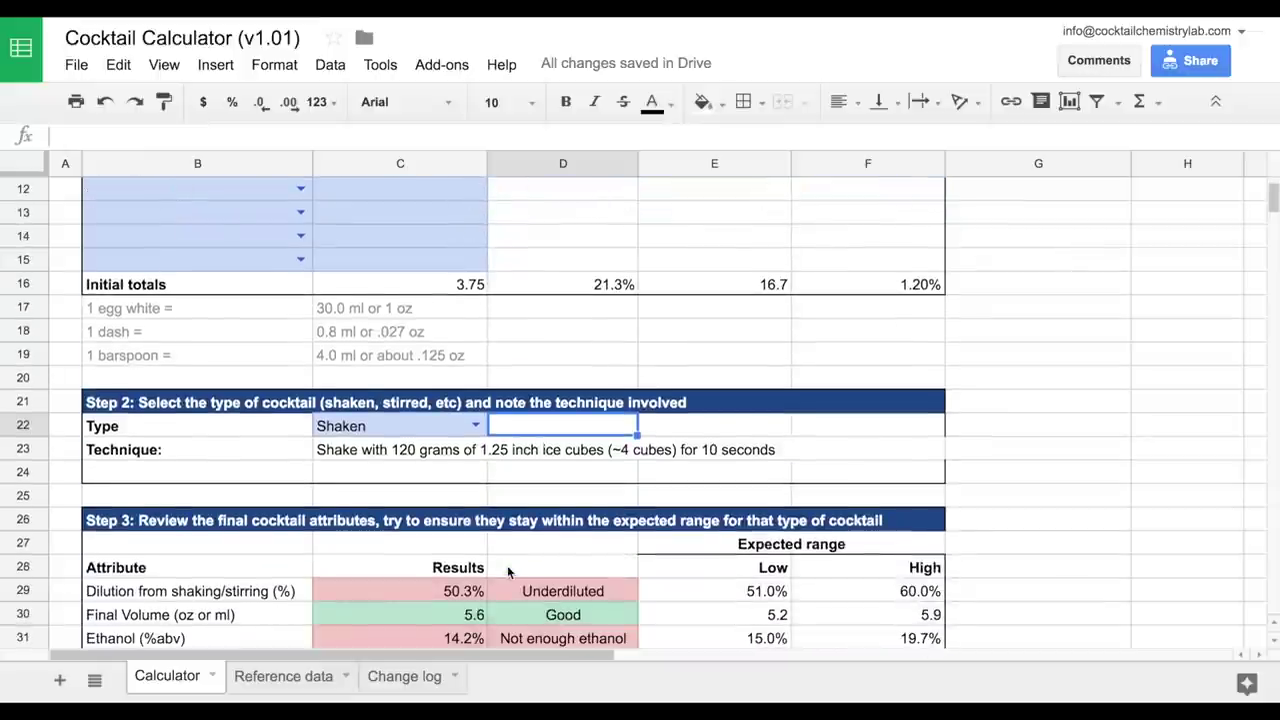
scroll(507, 565, "down", 1)
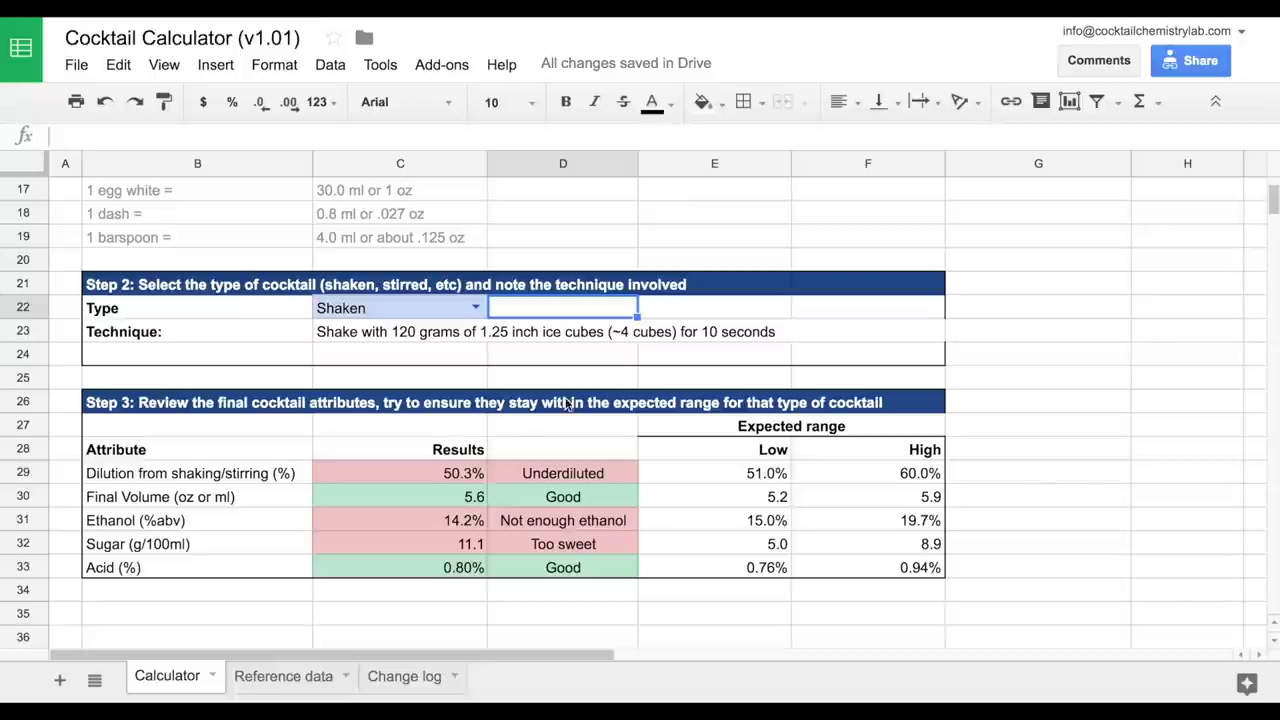
left_click(590, 386)
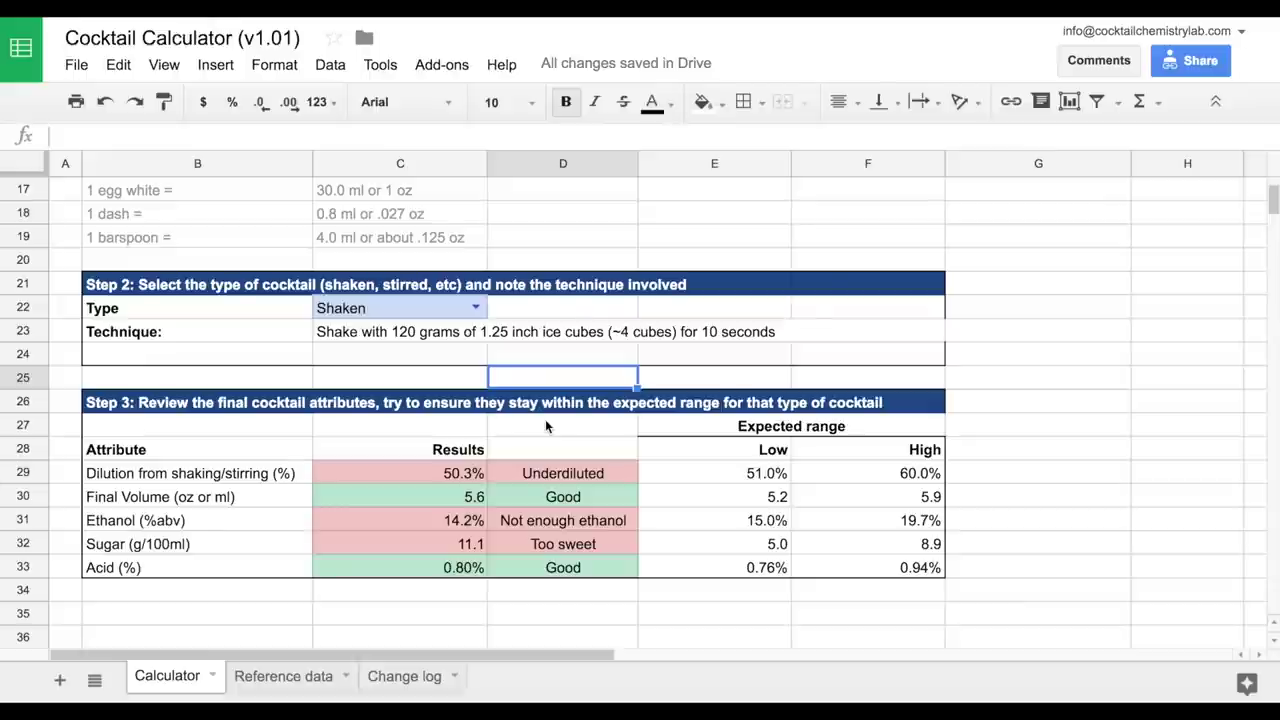
left_click_drag(725, 452, 851, 551)
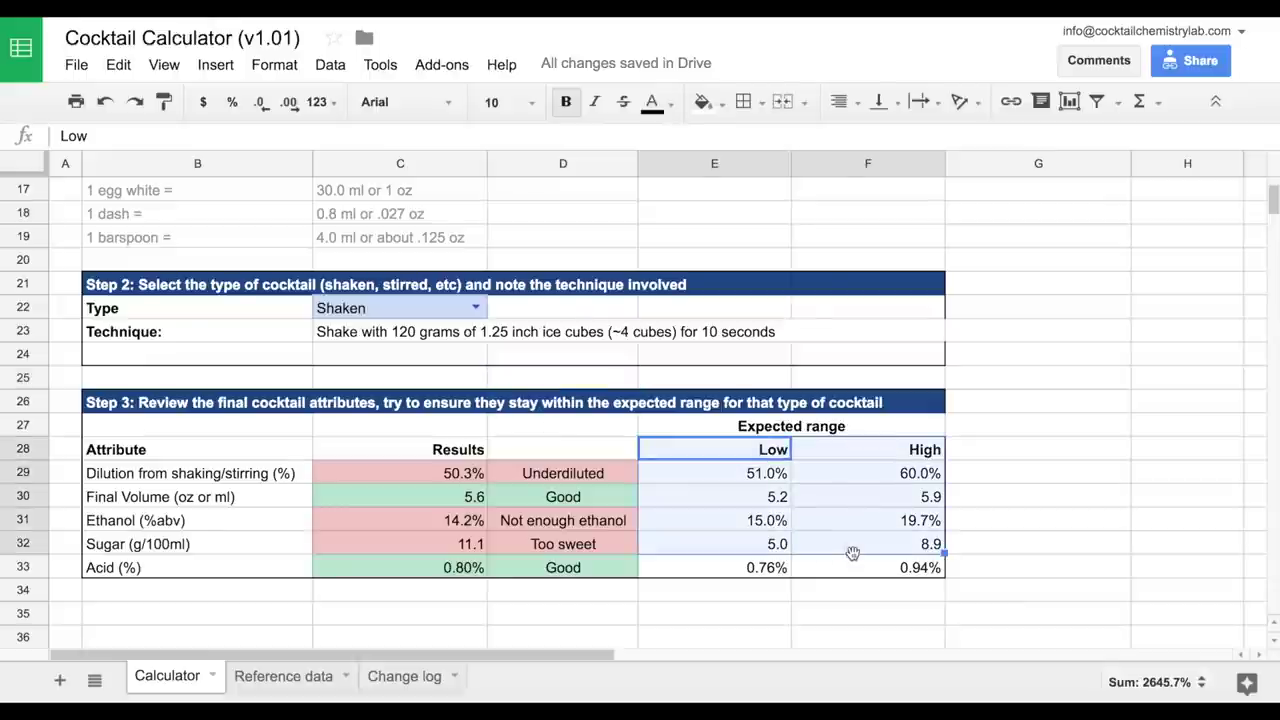
left_click(185, 515)
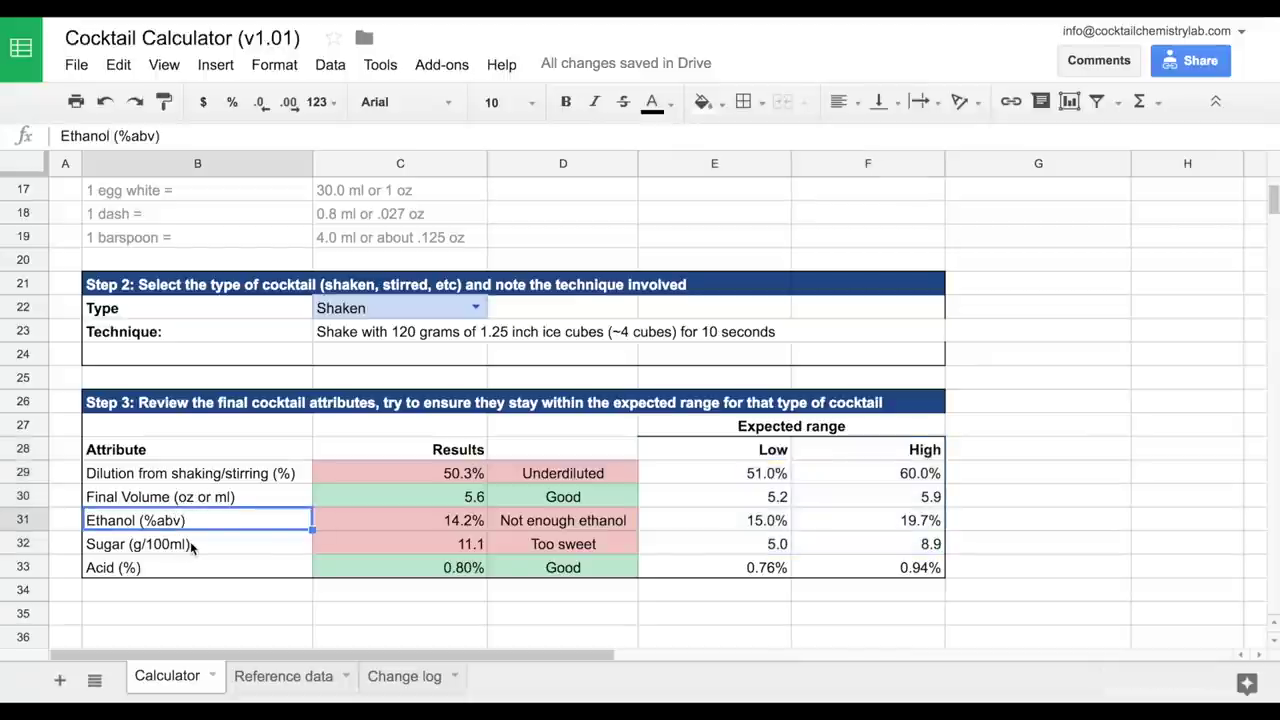
left_click(167, 565)
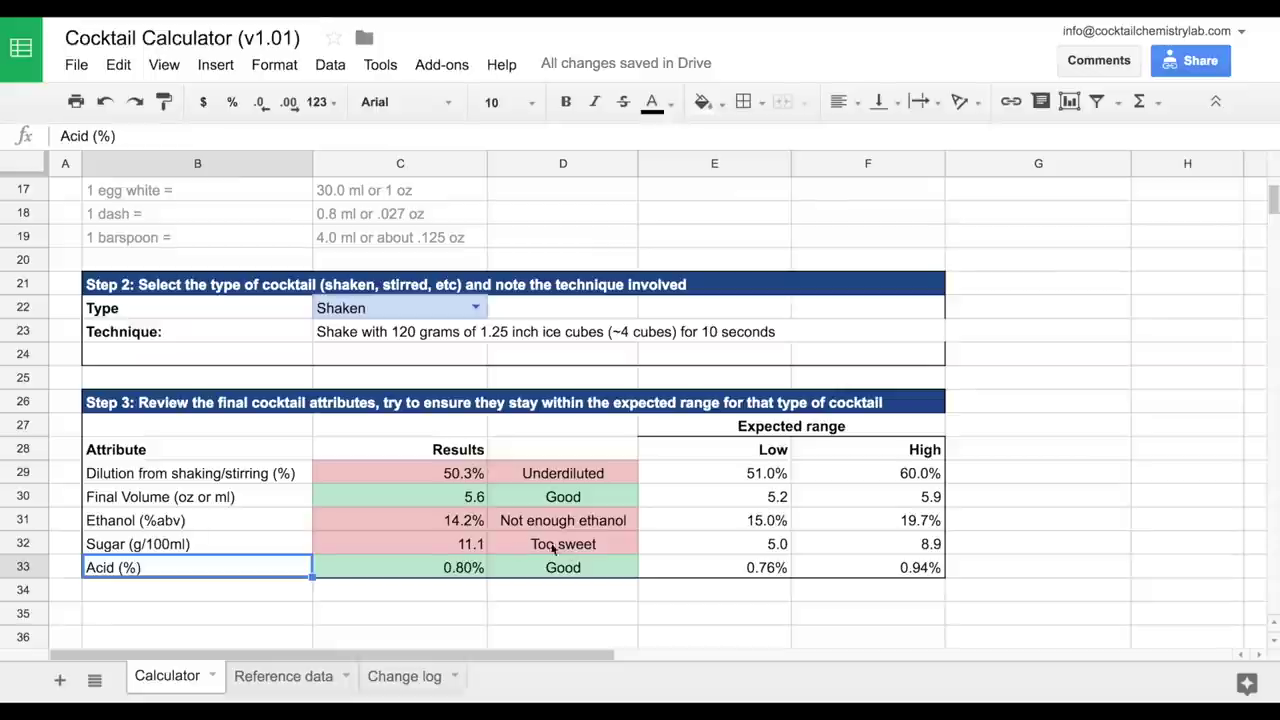
left_click(466, 546)
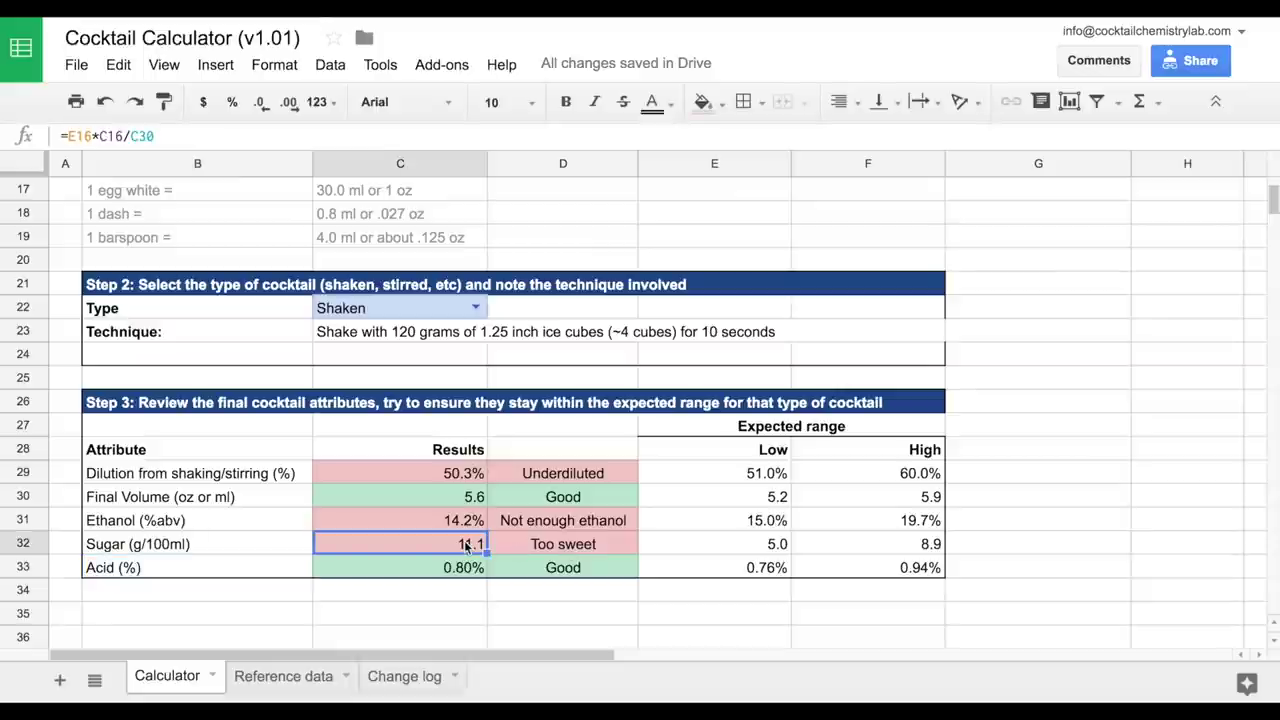
left_click(762, 550)
left_click(861, 550)
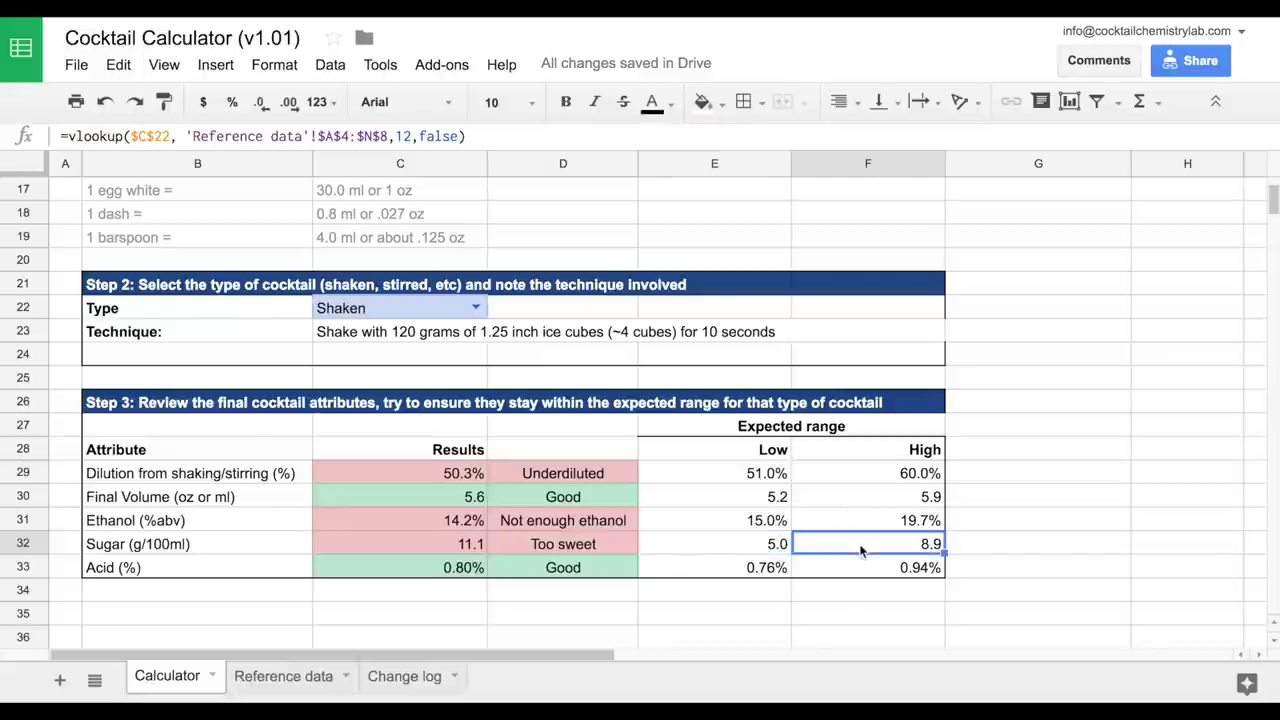
Step: Change the simple syrup in C10 to 0.75 and verify all Step 3 attributes read Good
scroll(529, 432, "up", 4)
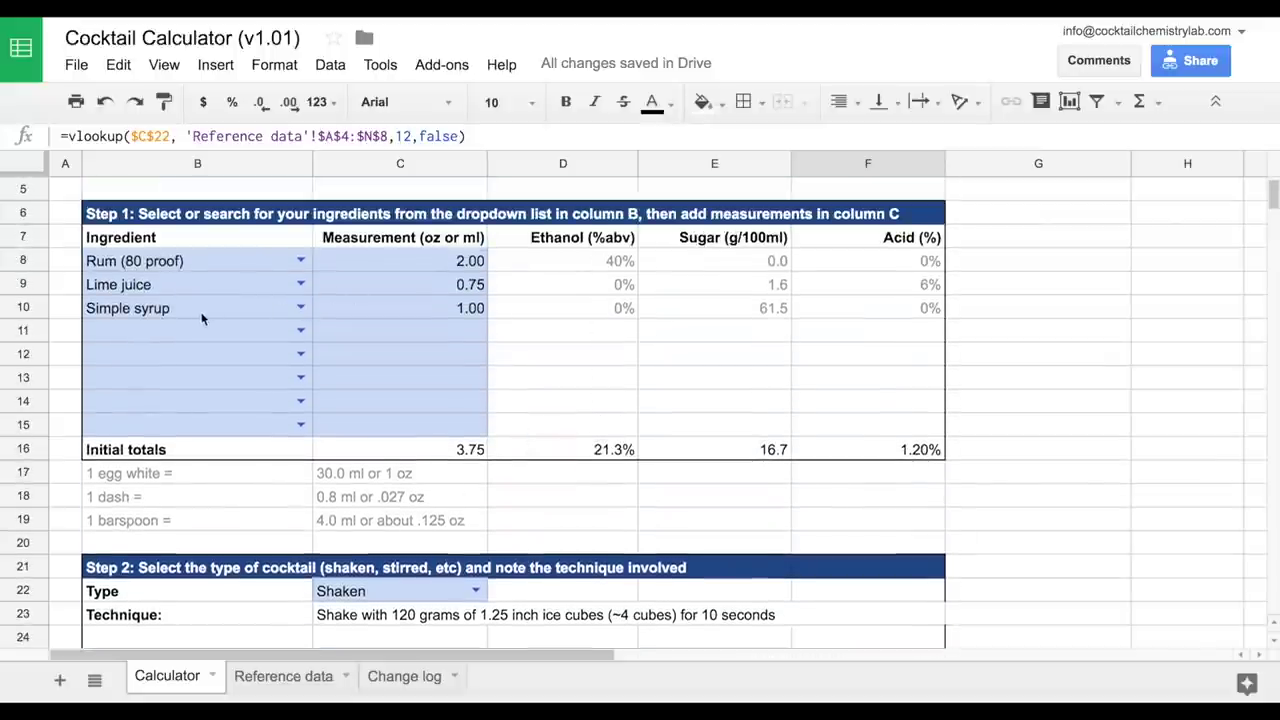
left_click(440, 309)
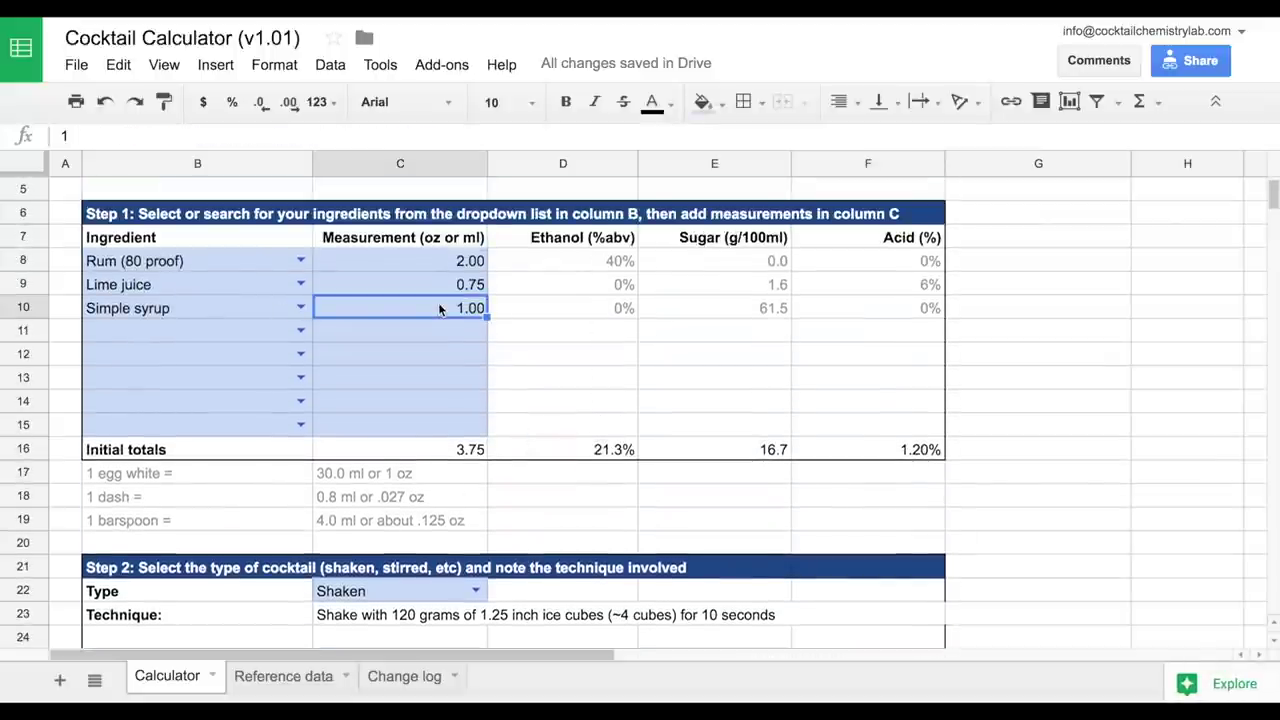
type(".75")
key("Return")
scroll(672, 402, "down", 2)
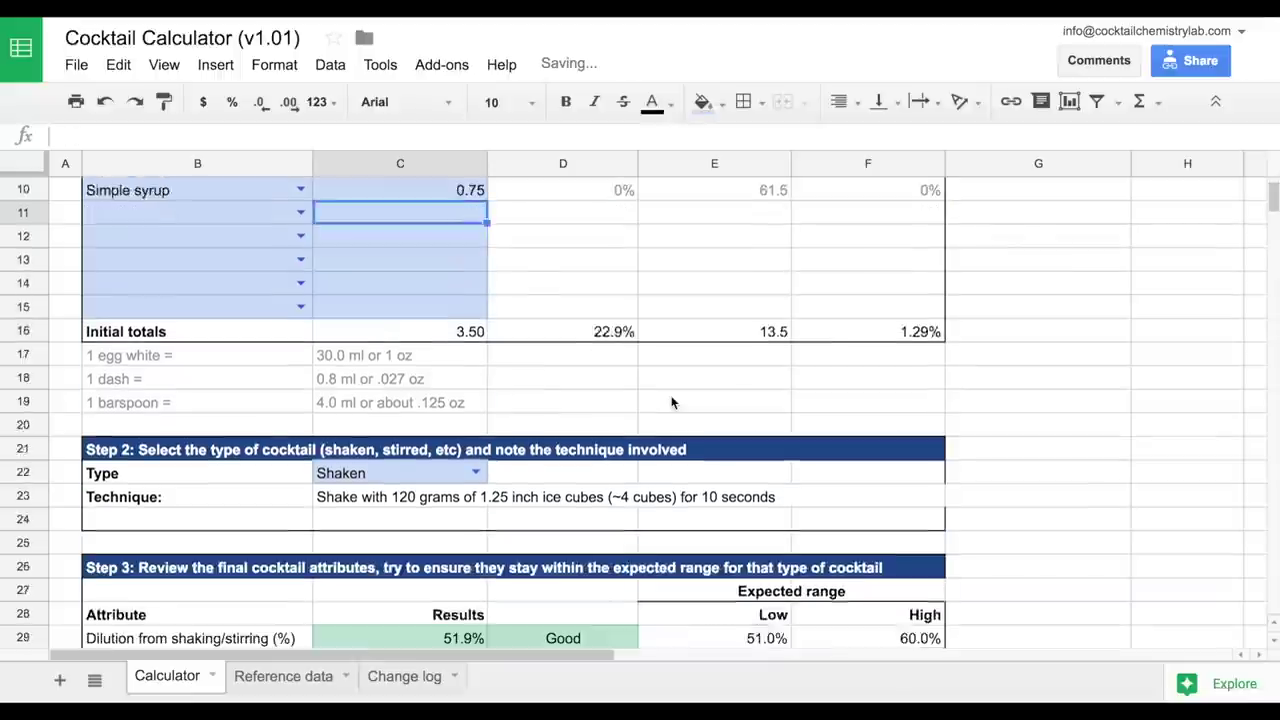
scroll(672, 402, "down", 3)
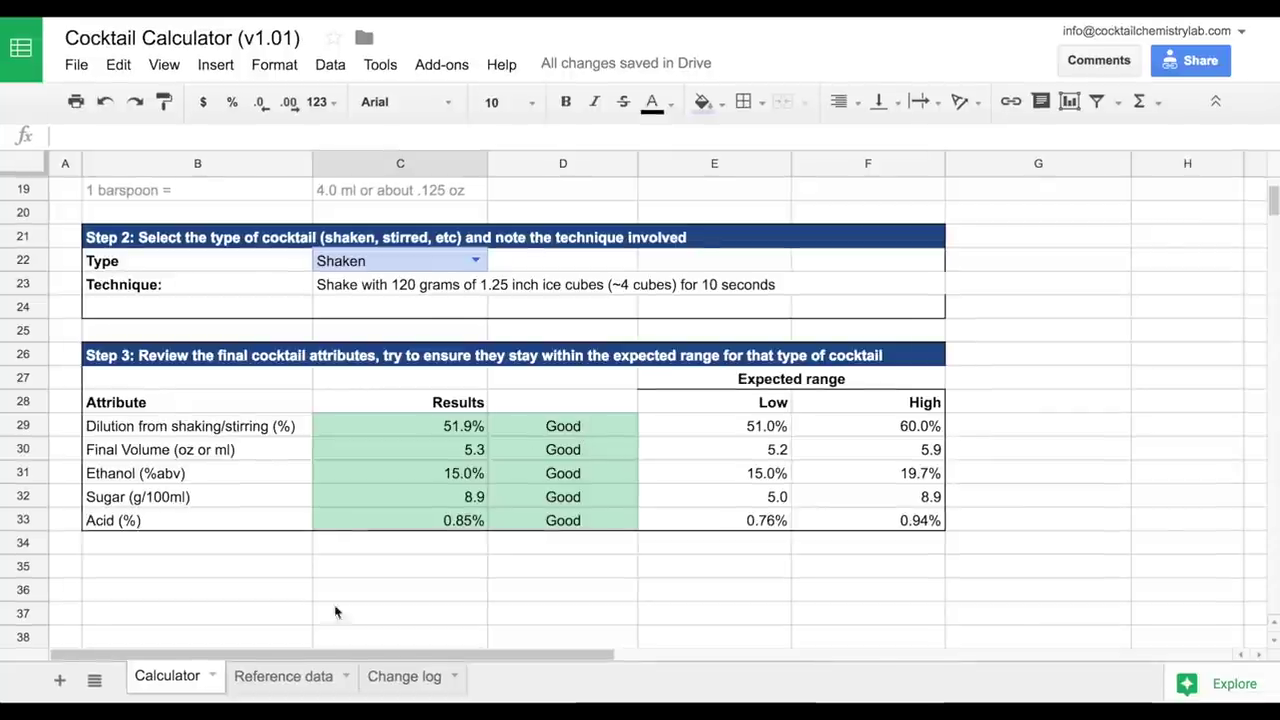
Step: Switch to the Reference data sheet and view Bourbon (100 proof) ethanol and sugar values
left_click(288, 679)
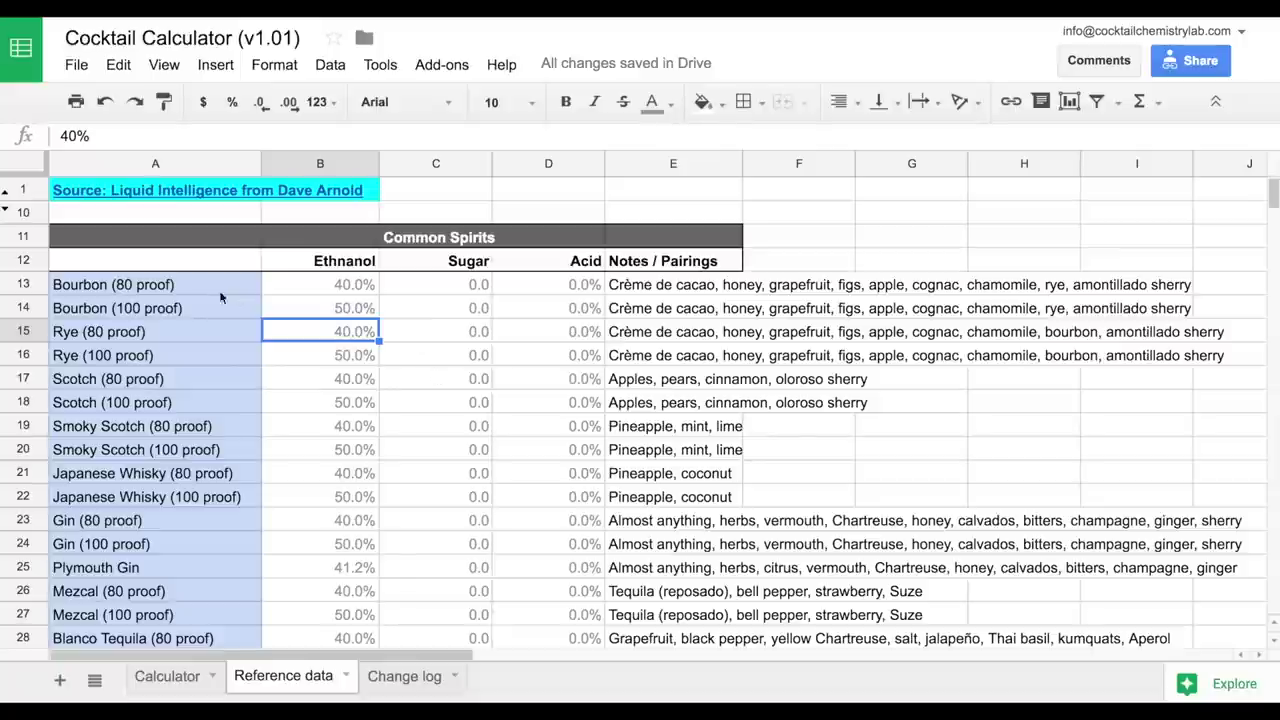
left_click(351, 310)
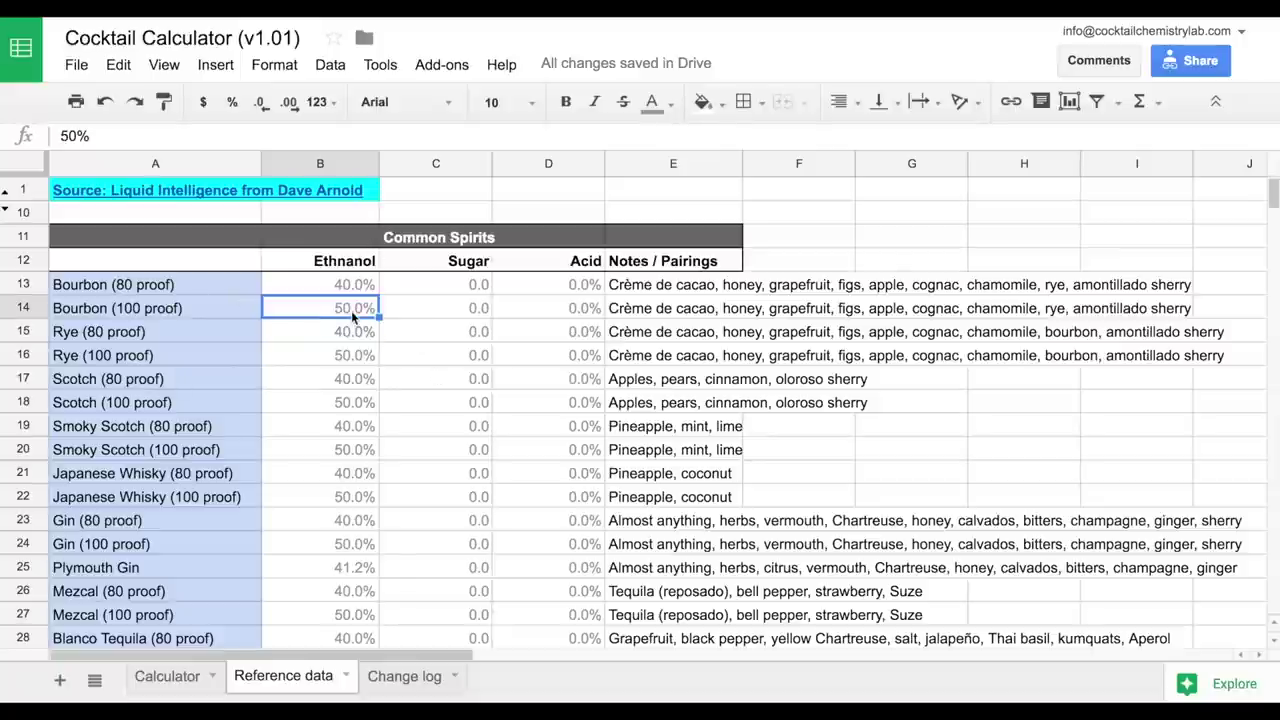
left_click(458, 313)
Step: Scroll through the ingredient tables and point out the spirit pairing notes
scroll(458, 313, "down", 8)
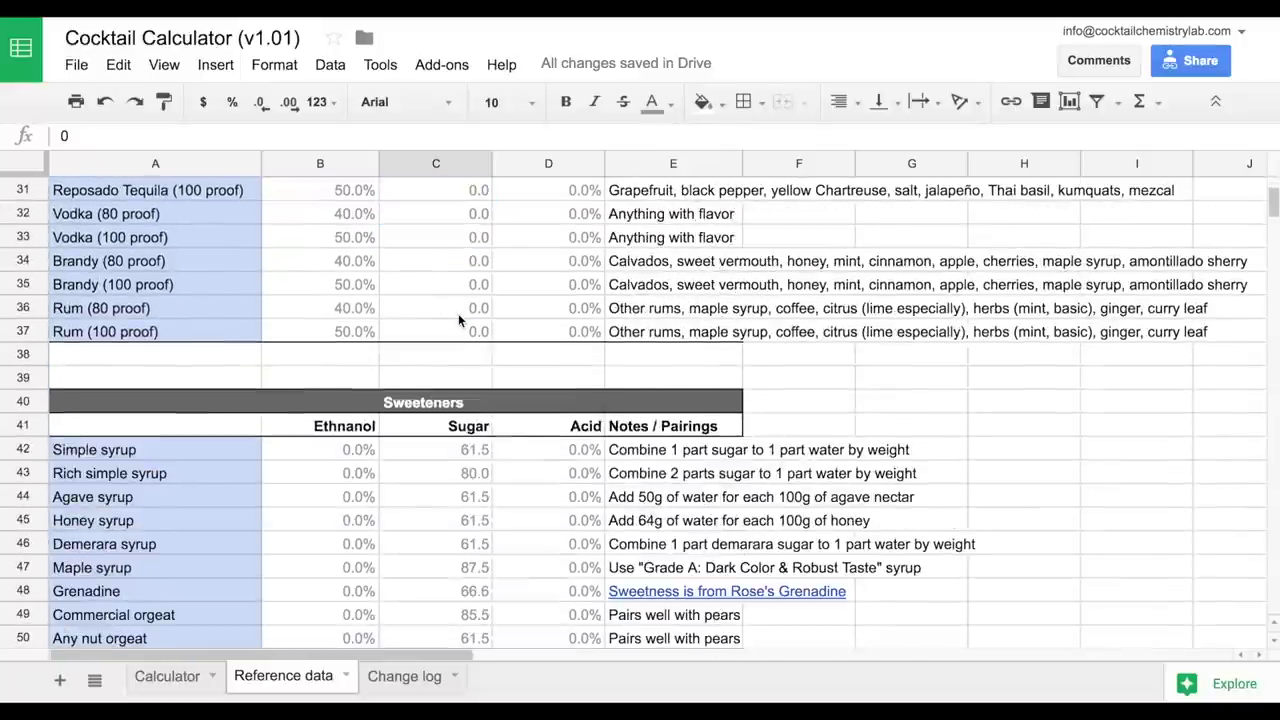
scroll(458, 313, "down", 7)
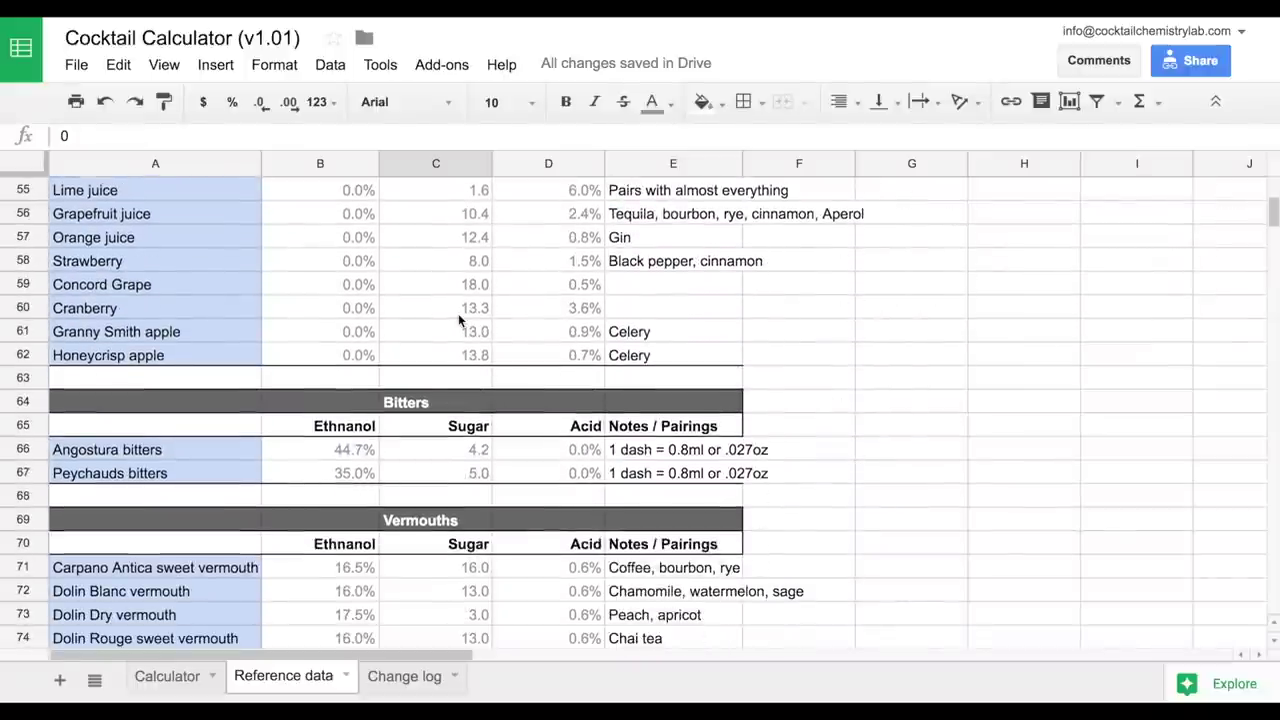
scroll(415, 386, "down", 10)
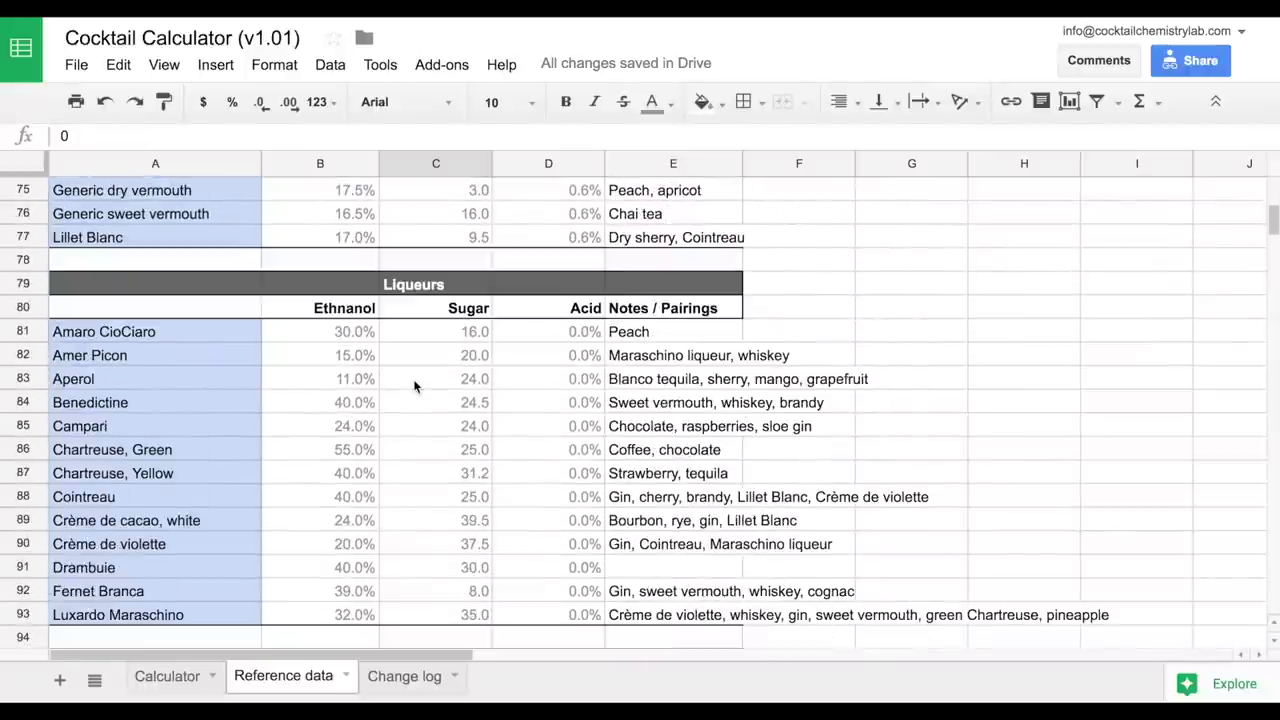
scroll(415, 386, "down", 2)
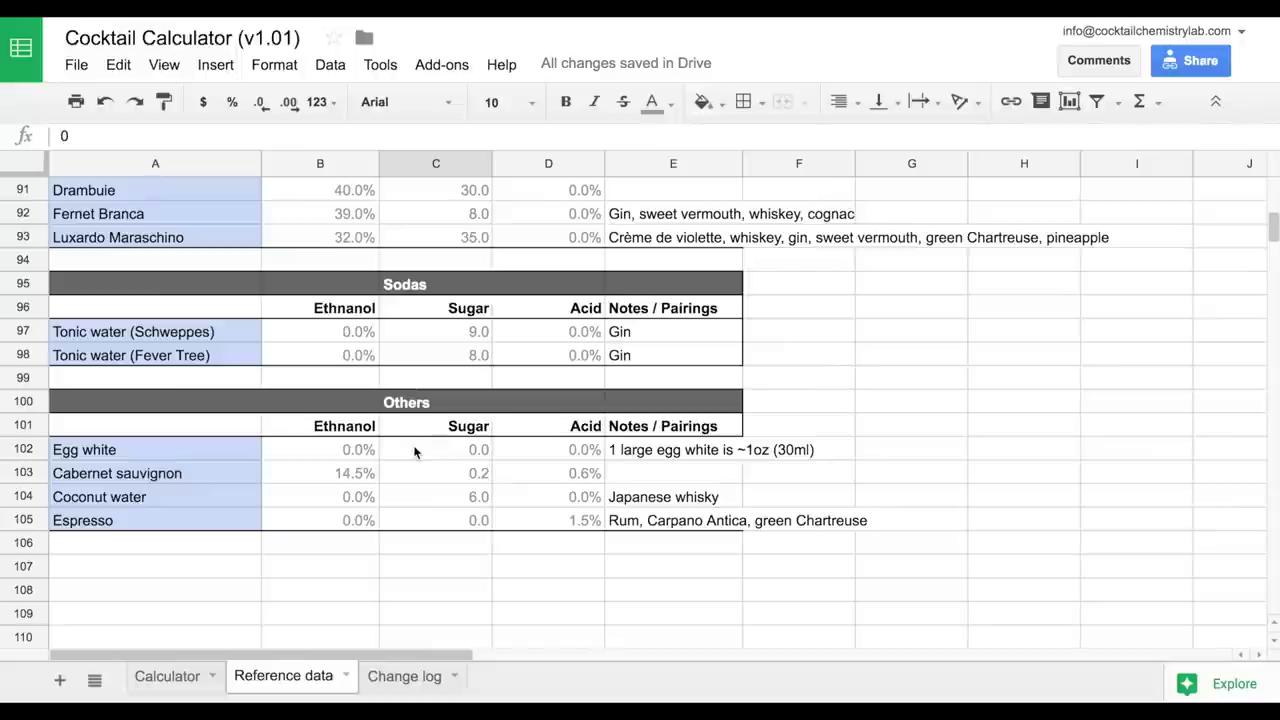
scroll(415, 452, "up", 12)
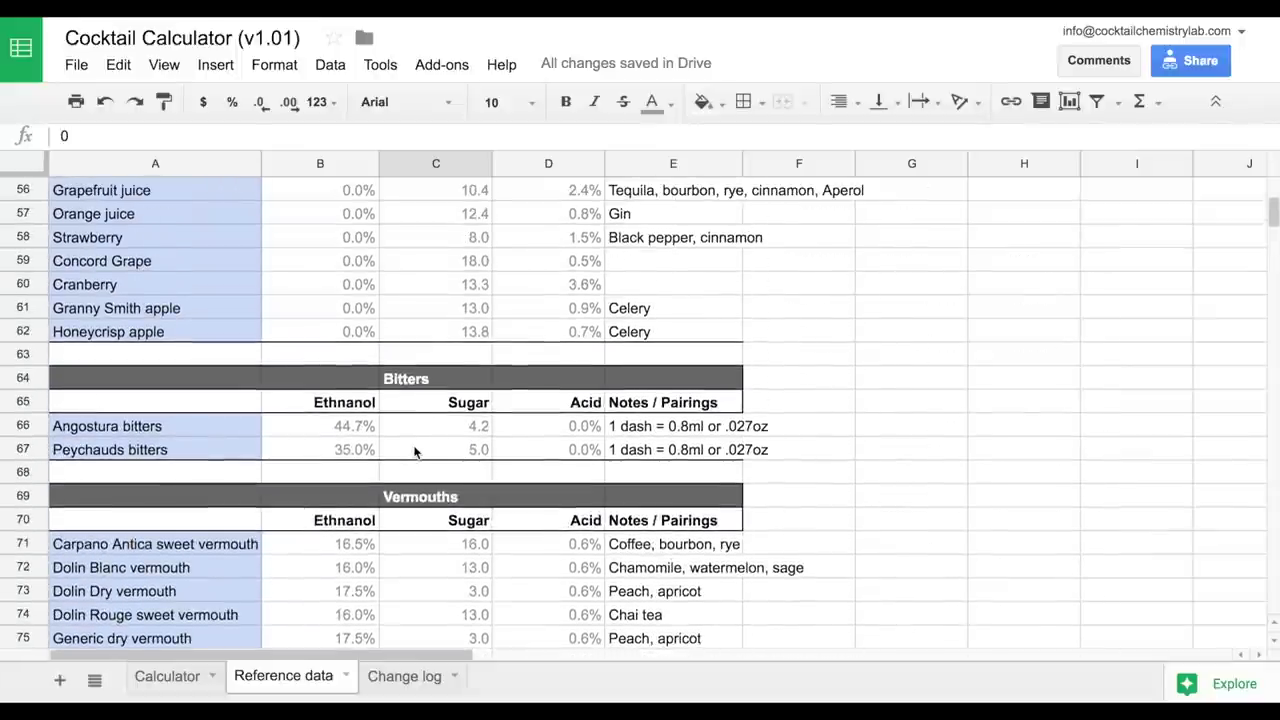
scroll(415, 452, "up", 8)
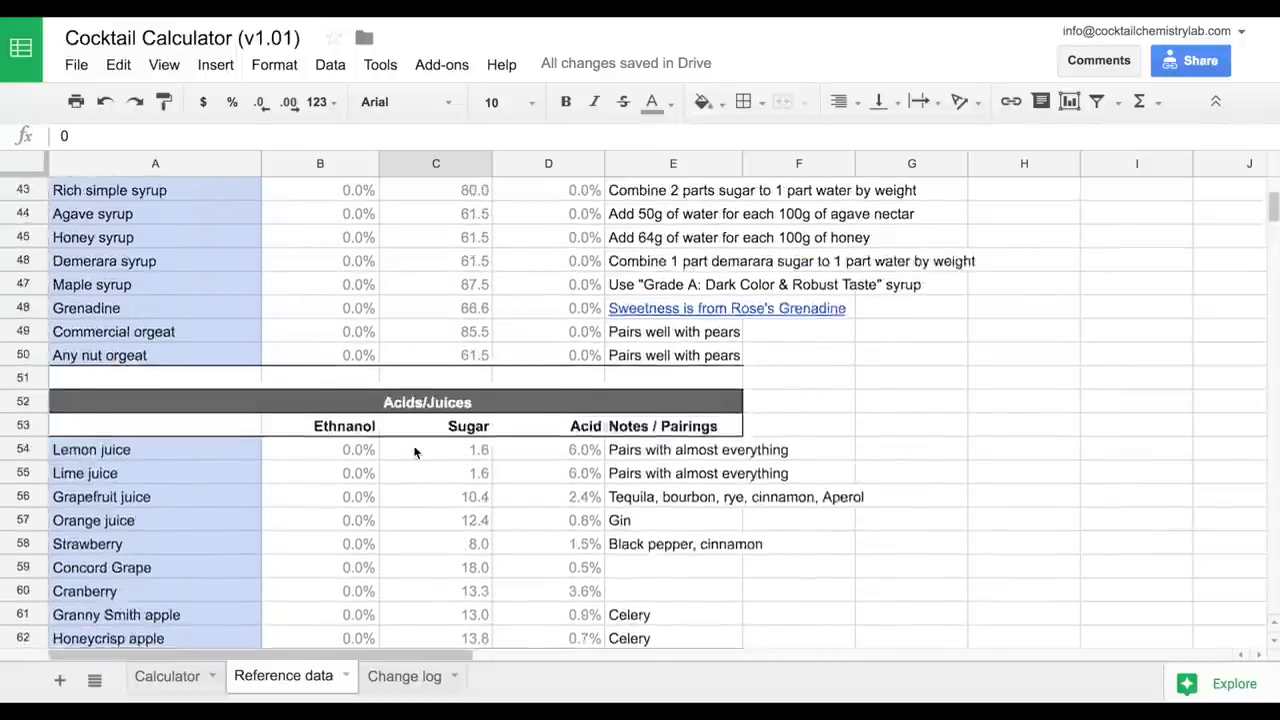
scroll(415, 452, "up", 10)
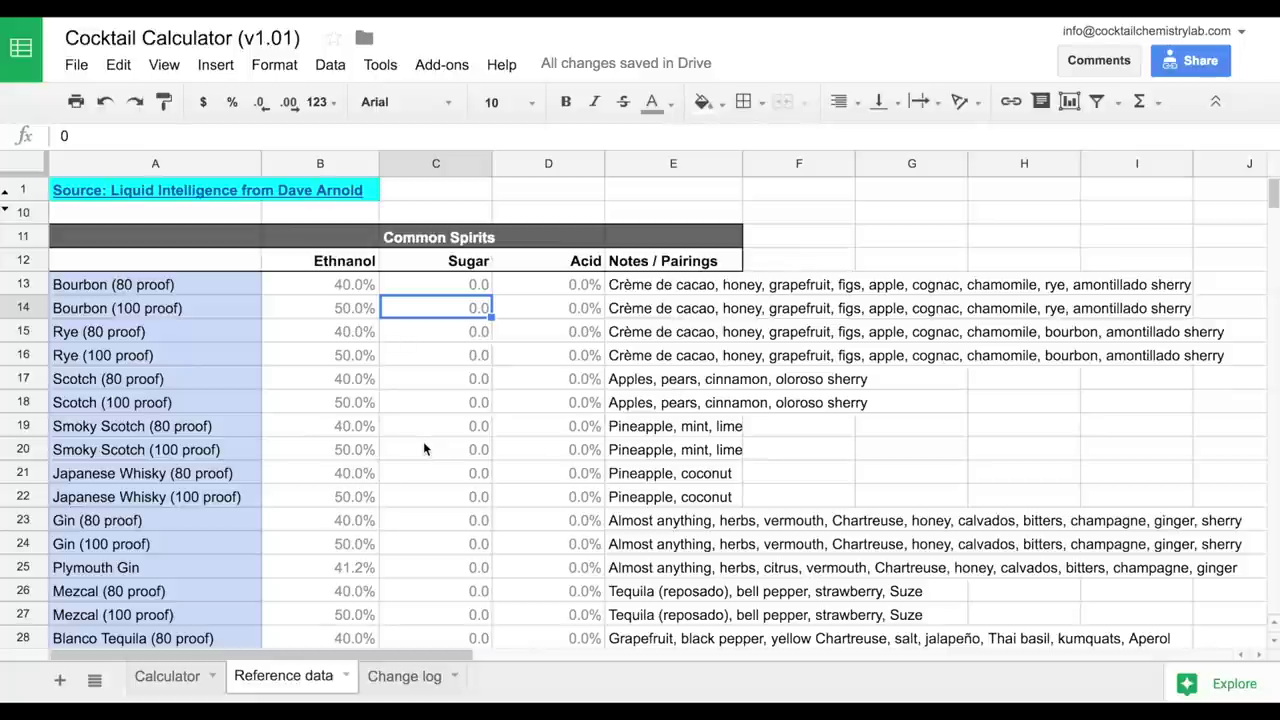
scroll(423, 449, "down", 1)
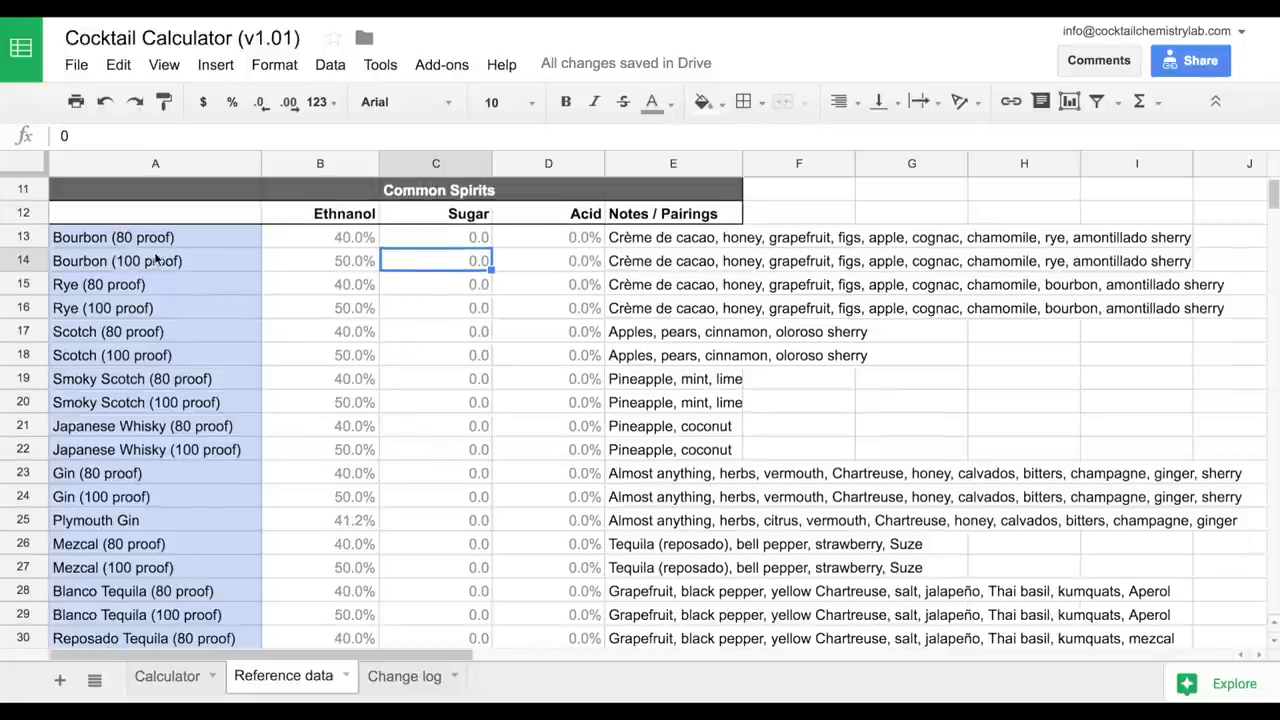
left_click(620, 286)
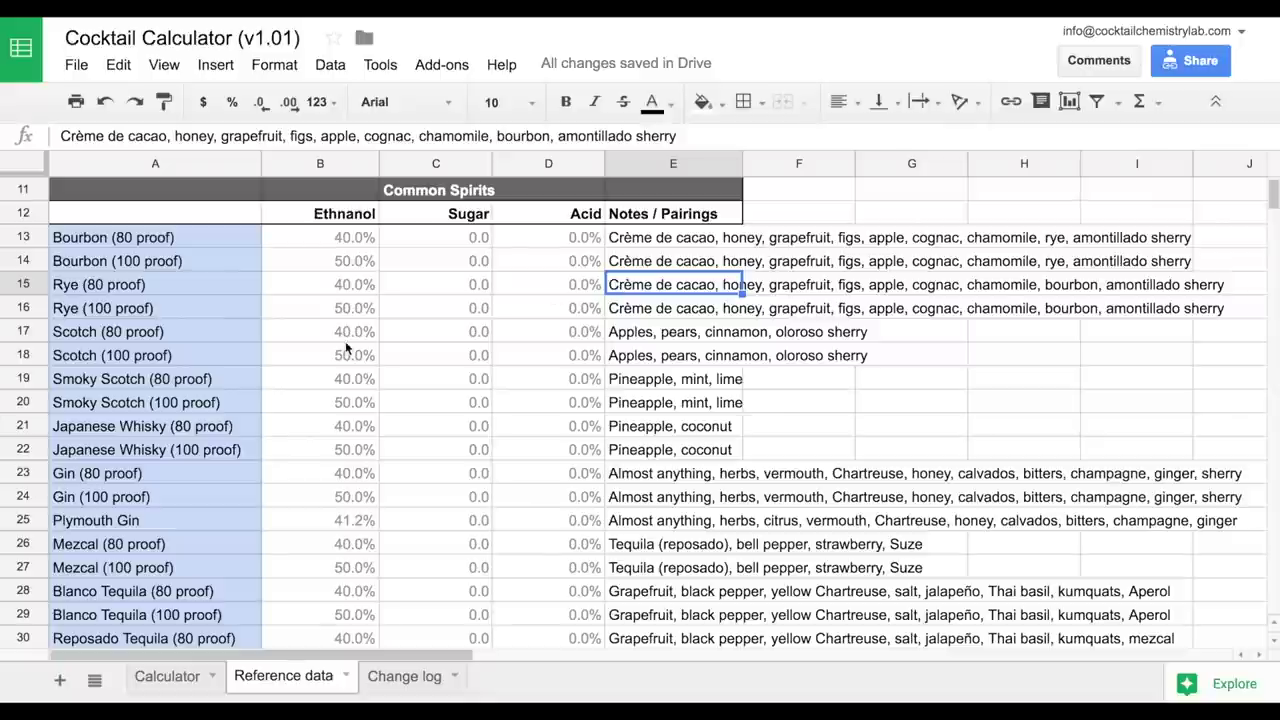
Step: Switch to the Change log sheet and select the version entries A1:C5
left_click(405, 677)
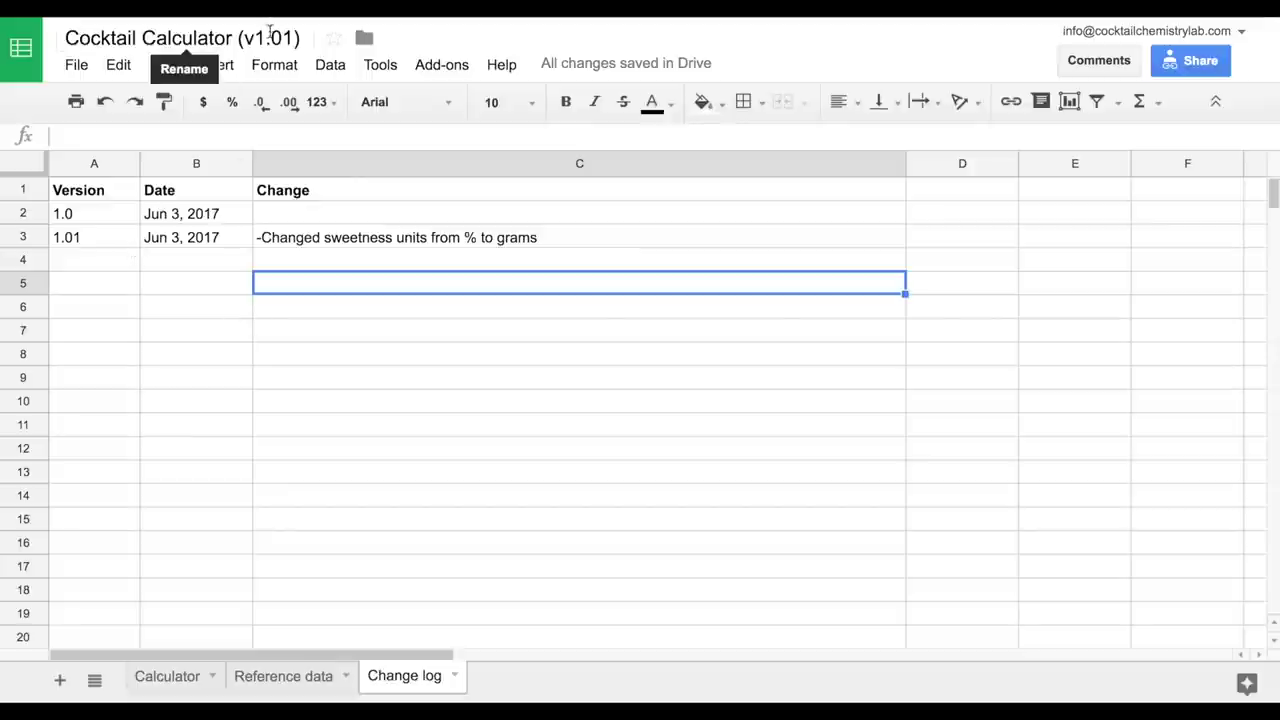
left_click(100, 192)
left_click(279, 296, "shift")
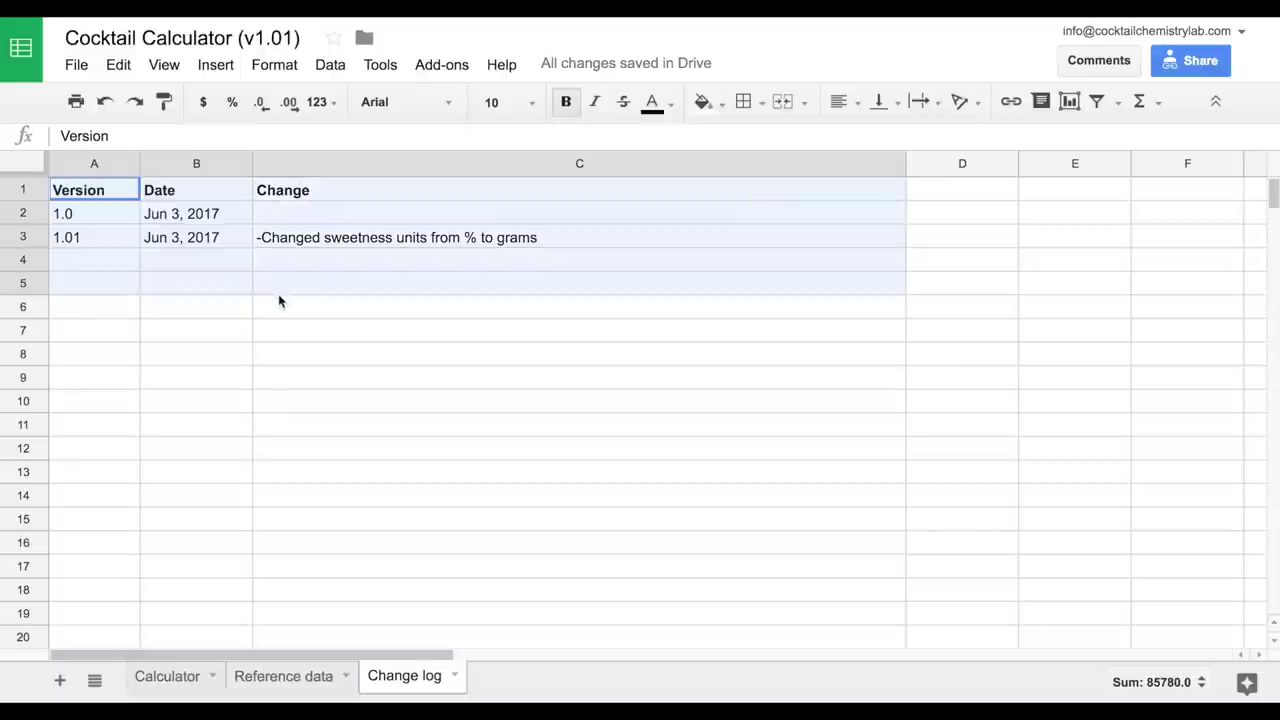